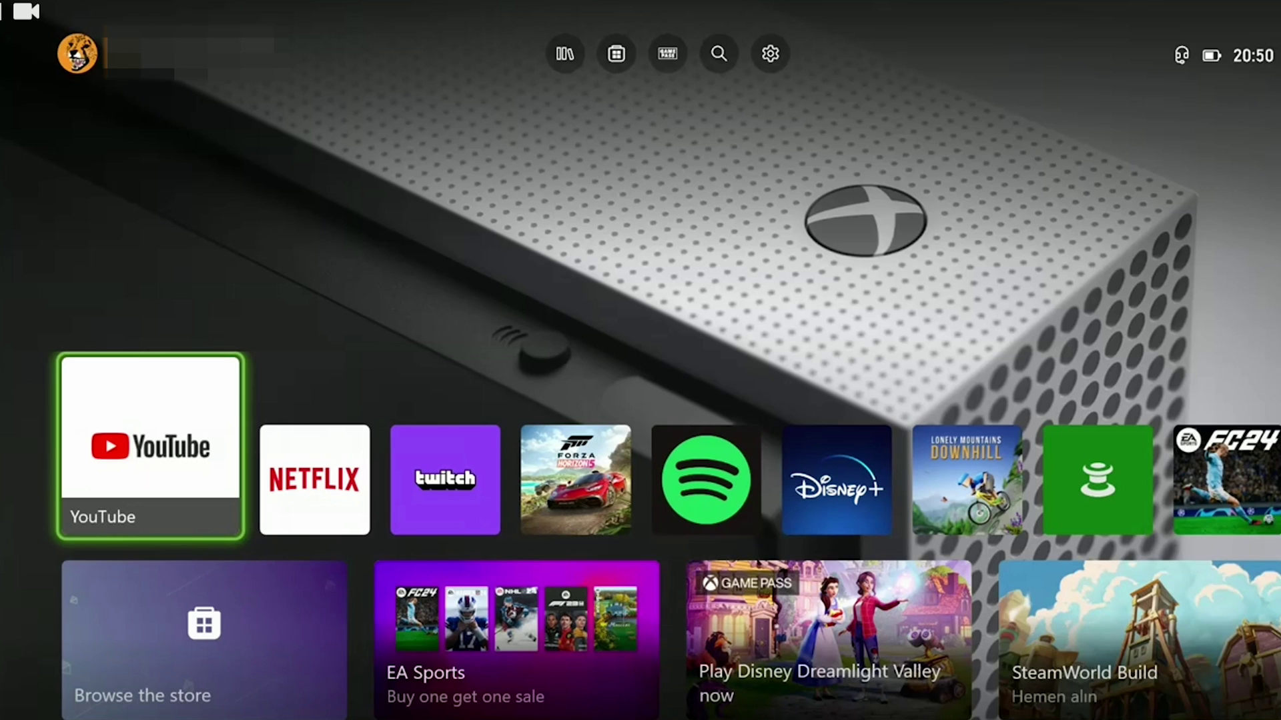
# Open the console's full Settings from the home screen.
pyautogui.press('super')
pyautogui.press('Right')
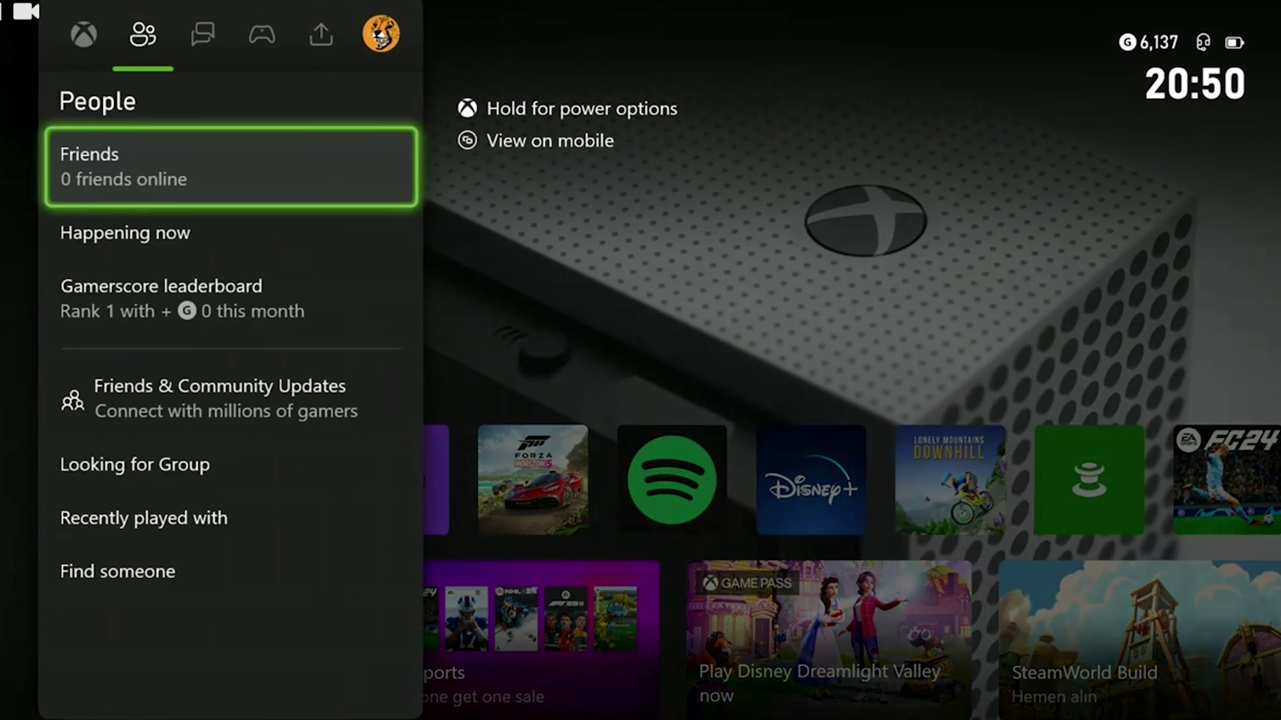
pyautogui.press('Right')
pyautogui.press('Right')
pyautogui.press('Right')
pyautogui.press('Right')
pyautogui.press('Down')
pyautogui.press('Down')
pyautogui.press('Escape')
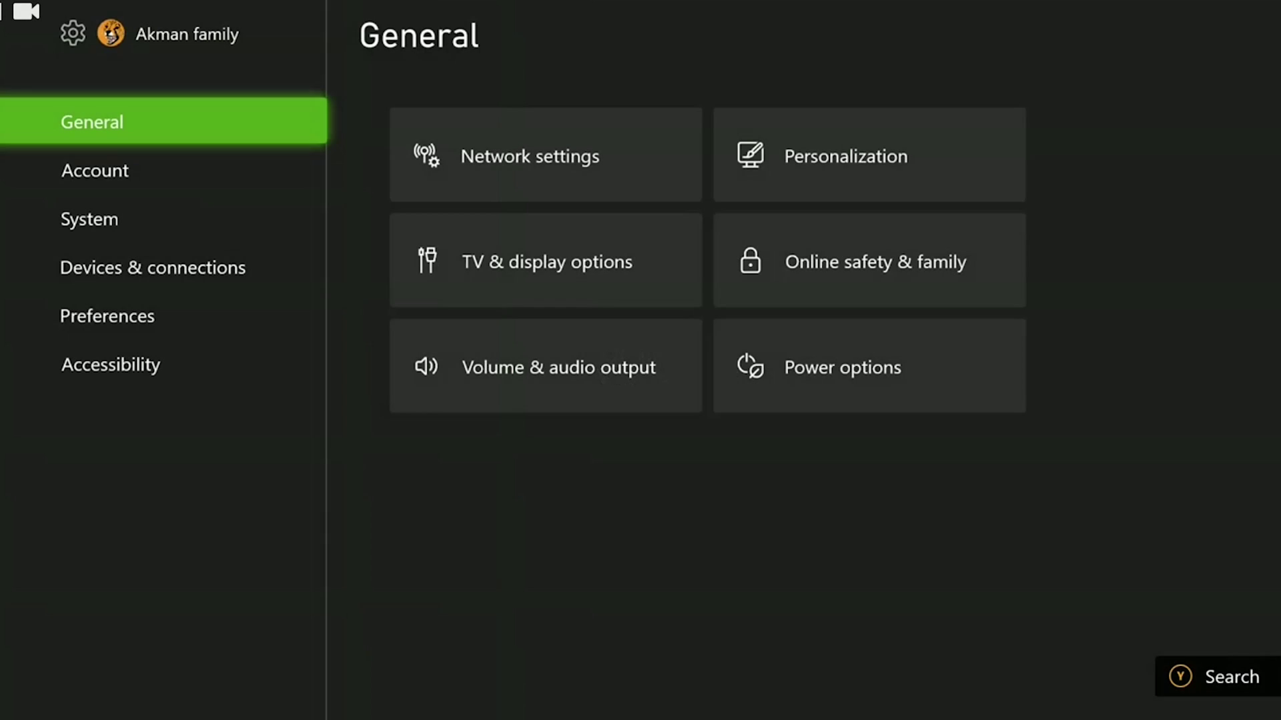
# Open the Updates page in the System settings to check for console updates.
pyautogui.press('Down')
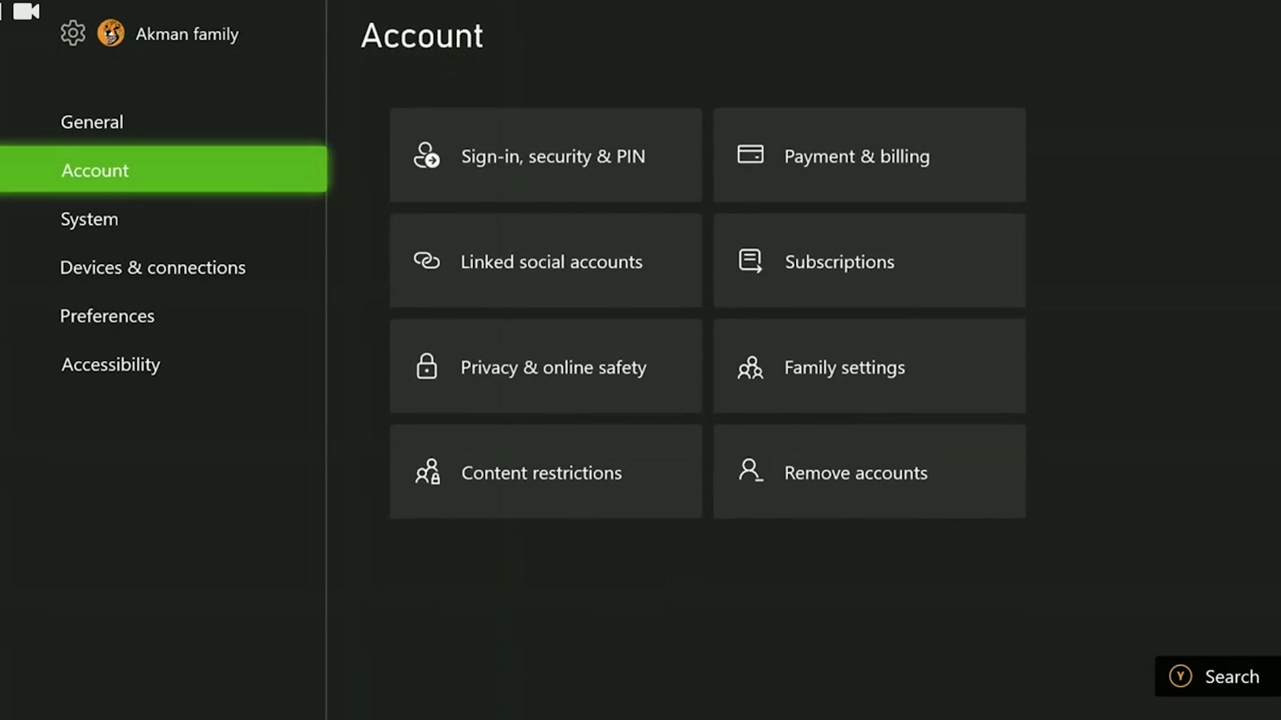
pyautogui.press('Down')
pyautogui.press('Right')
pyautogui.press('Down')
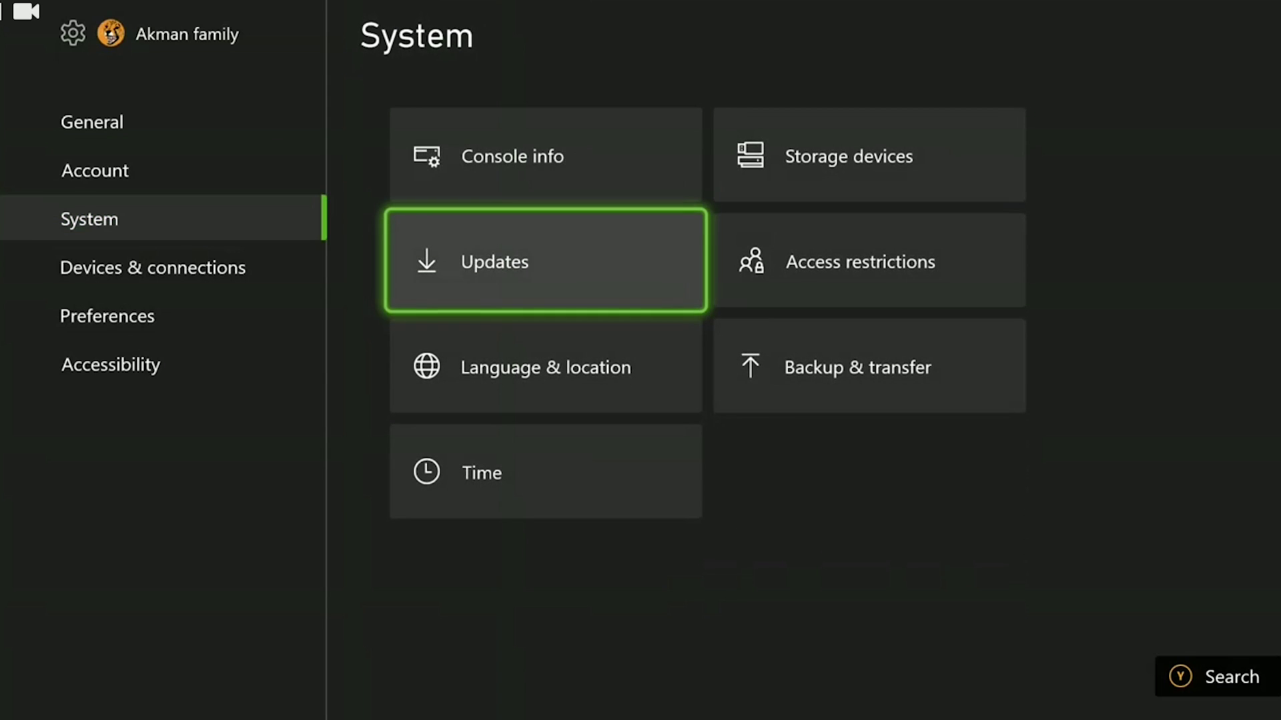
pyautogui.press('Return')
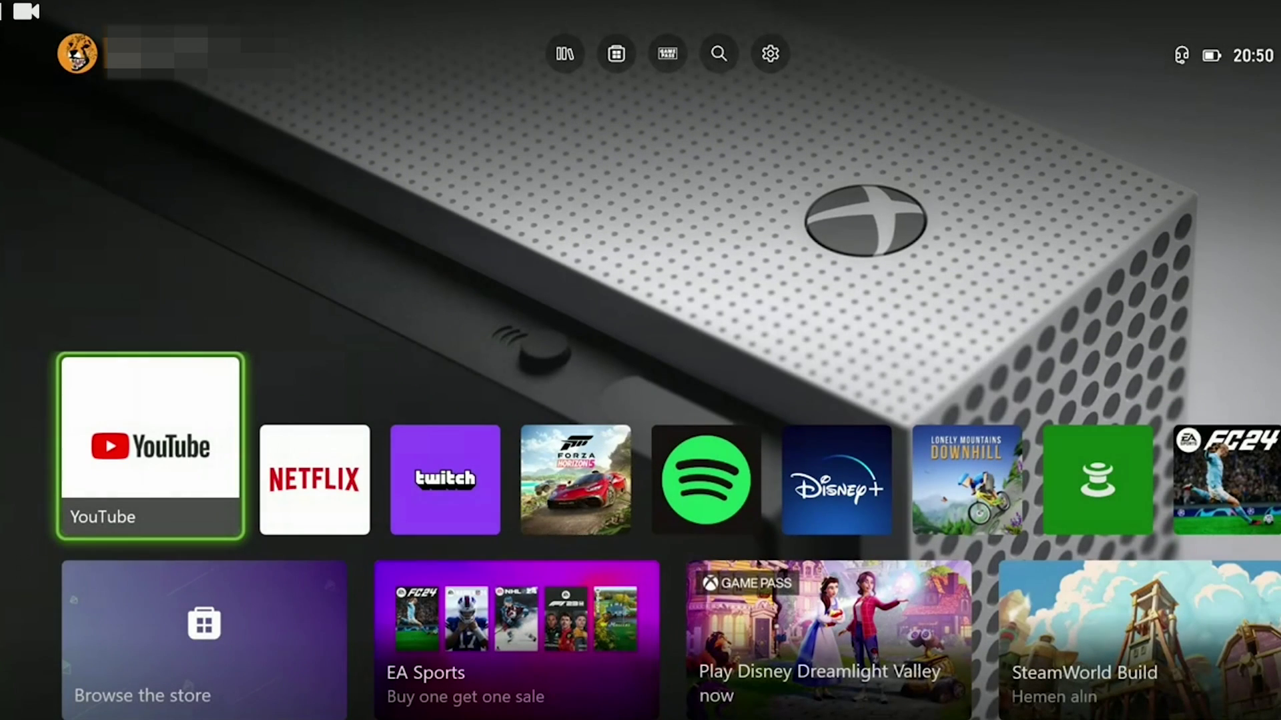
# Open the complete list of installed games in My games & apps.
pyautogui.press('super')
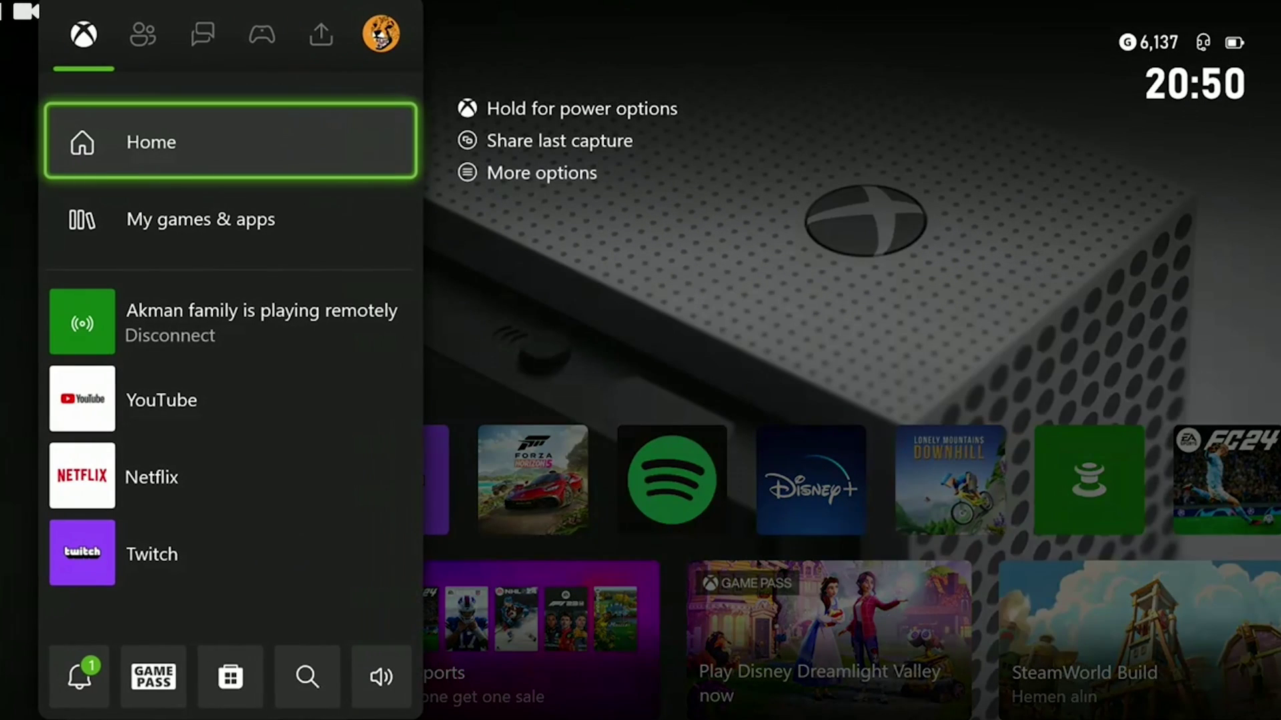
pyautogui.press('Down')
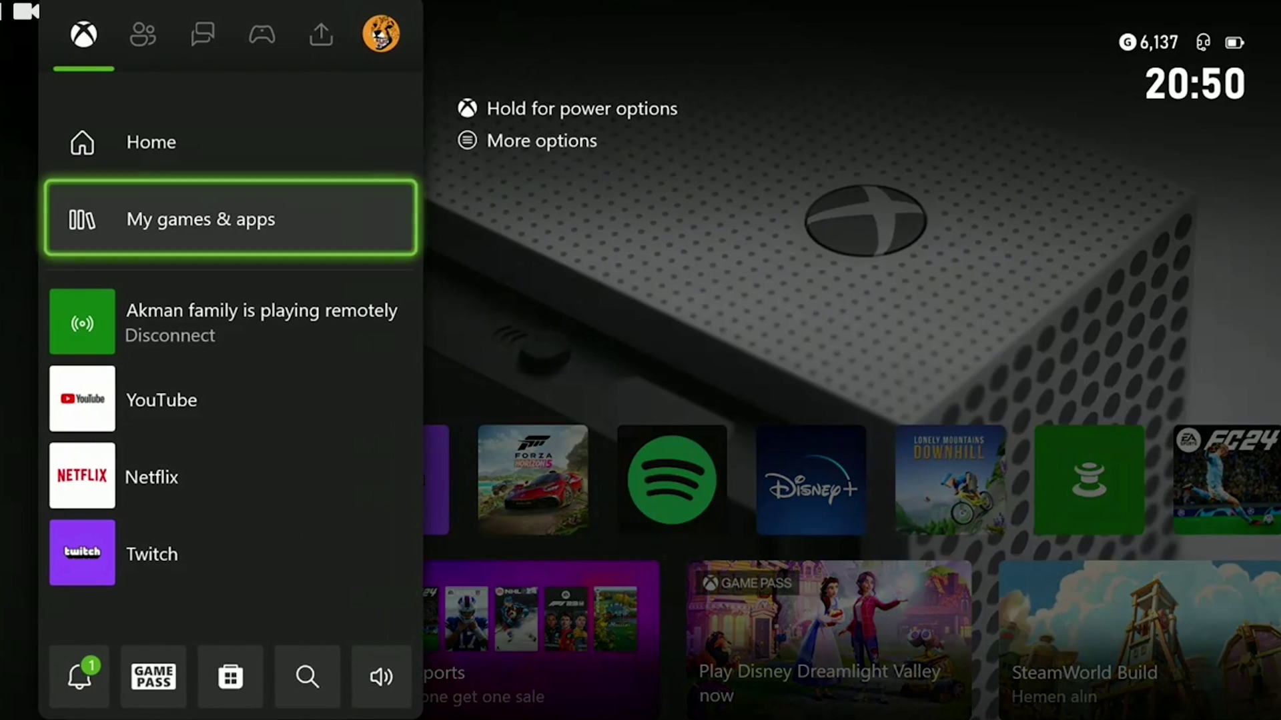
pyautogui.press('Return')
pyautogui.press('Return')
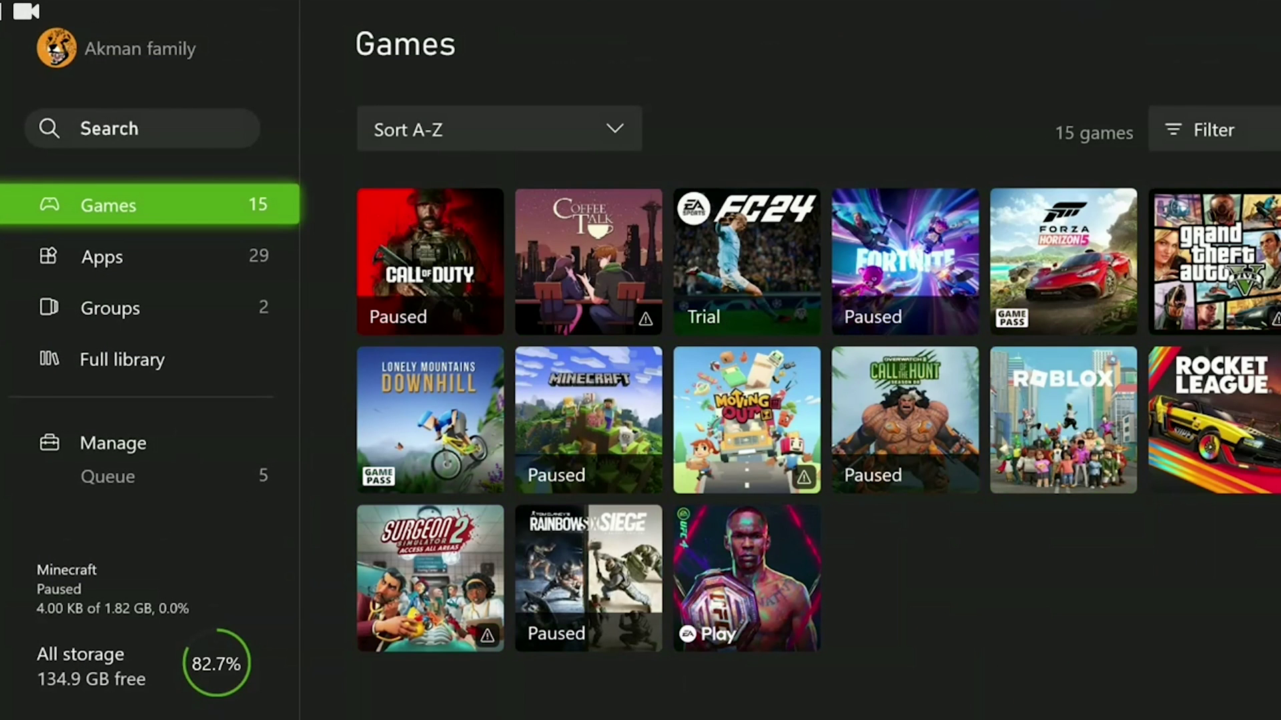
# Select Forza Horizon 5 among the installed games and open its game and add-ons management page.
pyautogui.press('Right')
pyautogui.press('Right')
pyautogui.press('Right')
pyautogui.press('Right')
pyautogui.press('Right')
pyautogui.press('Right')
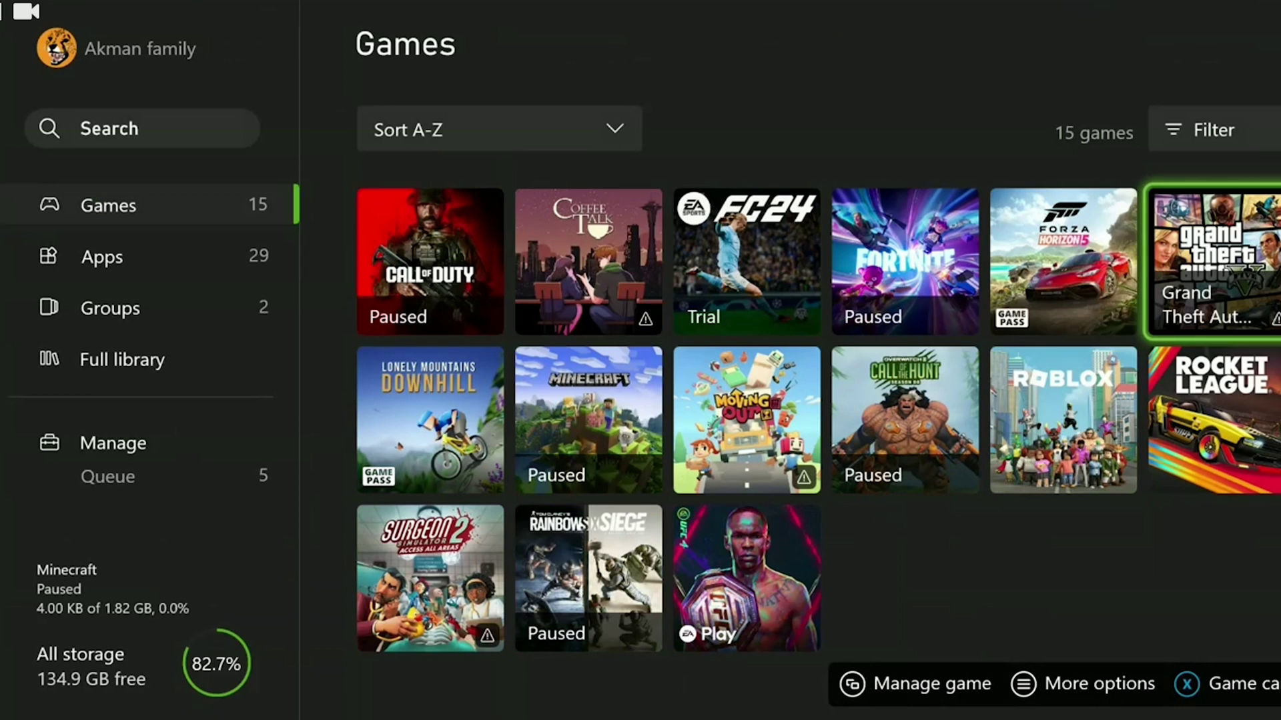
pyautogui.press('Left')
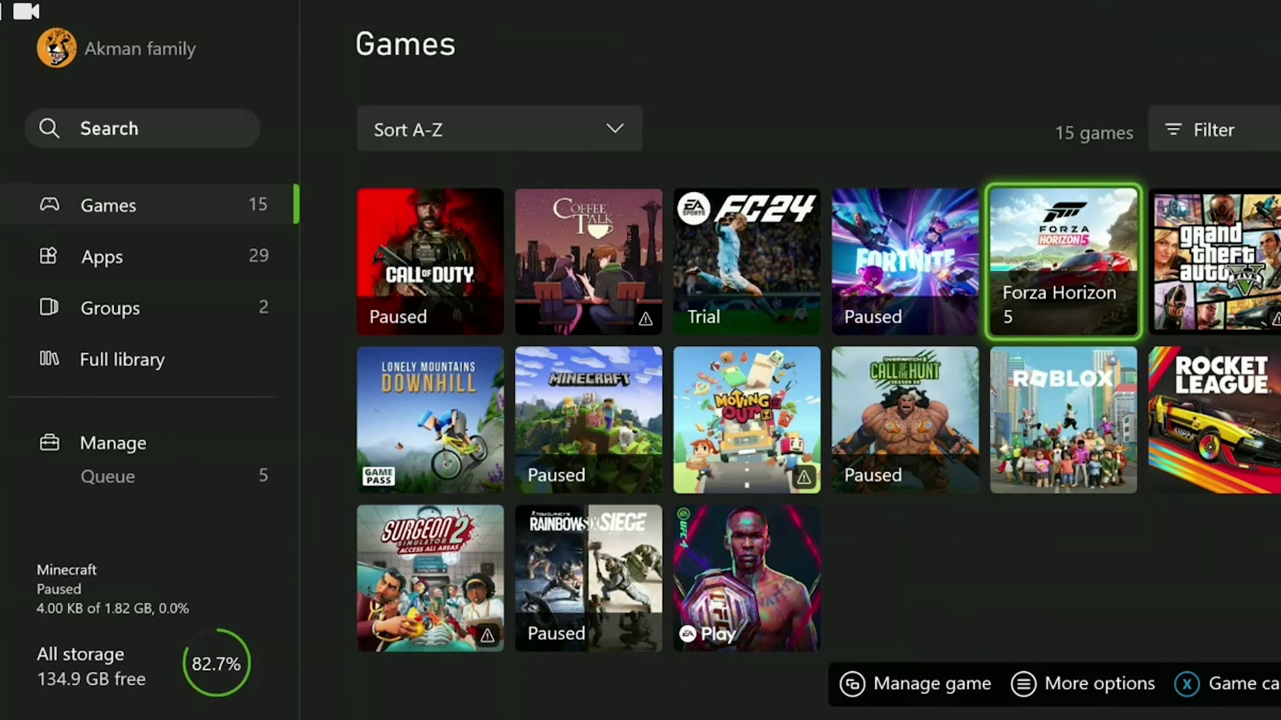
pyautogui.press('Menu')
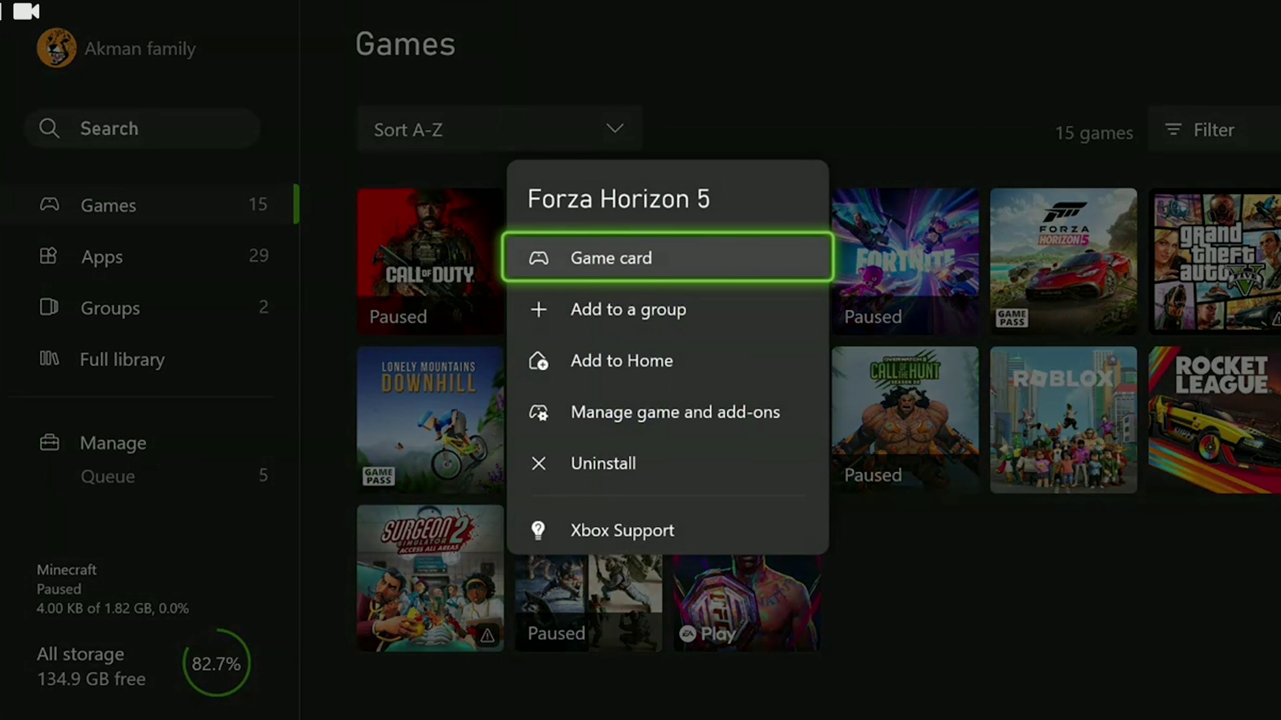
pyautogui.press('Down')
pyautogui.press('Down')
pyautogui.press('Down')
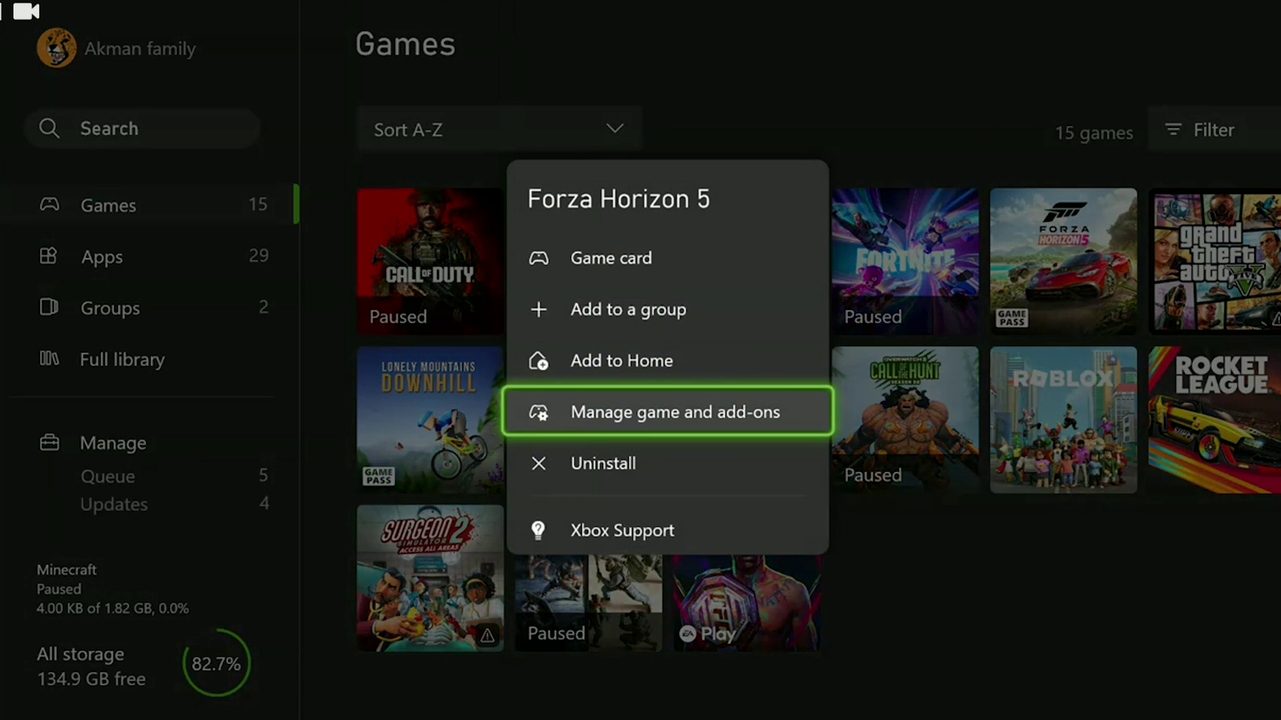
pyautogui.press('Return')
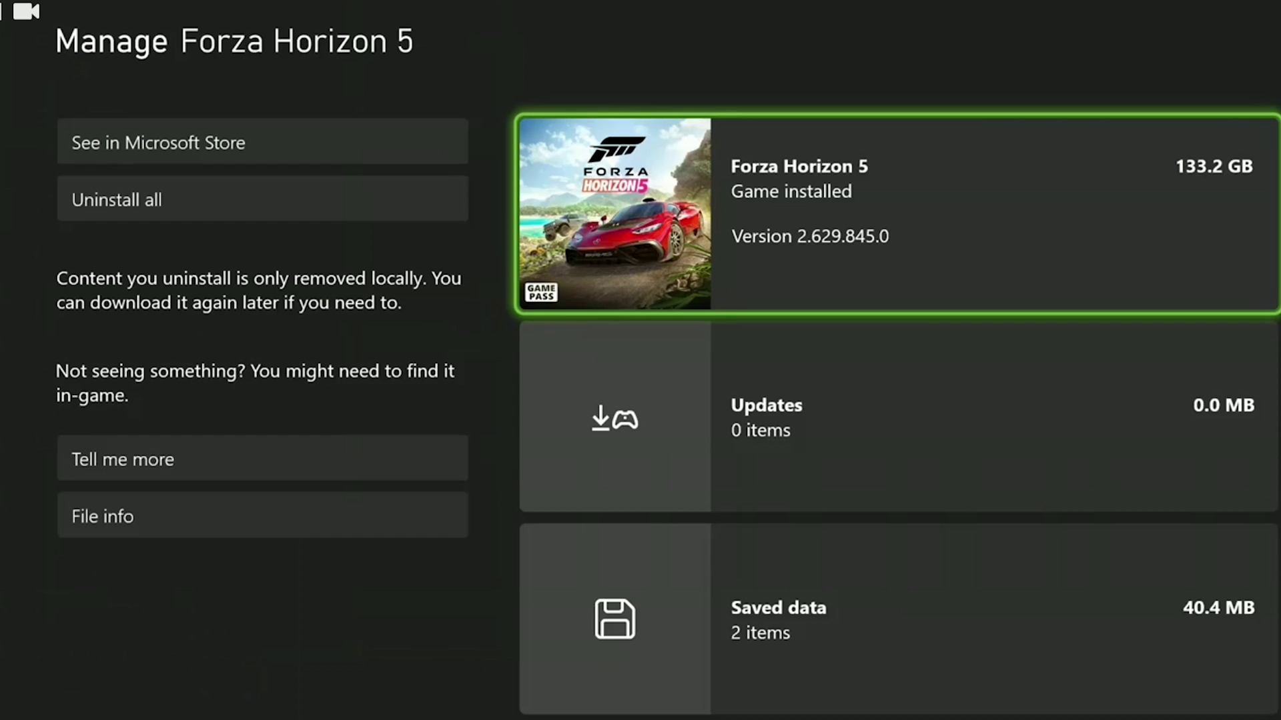
# Delete the signed-in profile's Forza Horizon 5 saved data from the console only.
pyautogui.press('Down')
pyautogui.press('Down')
pyautogui.press('Return')
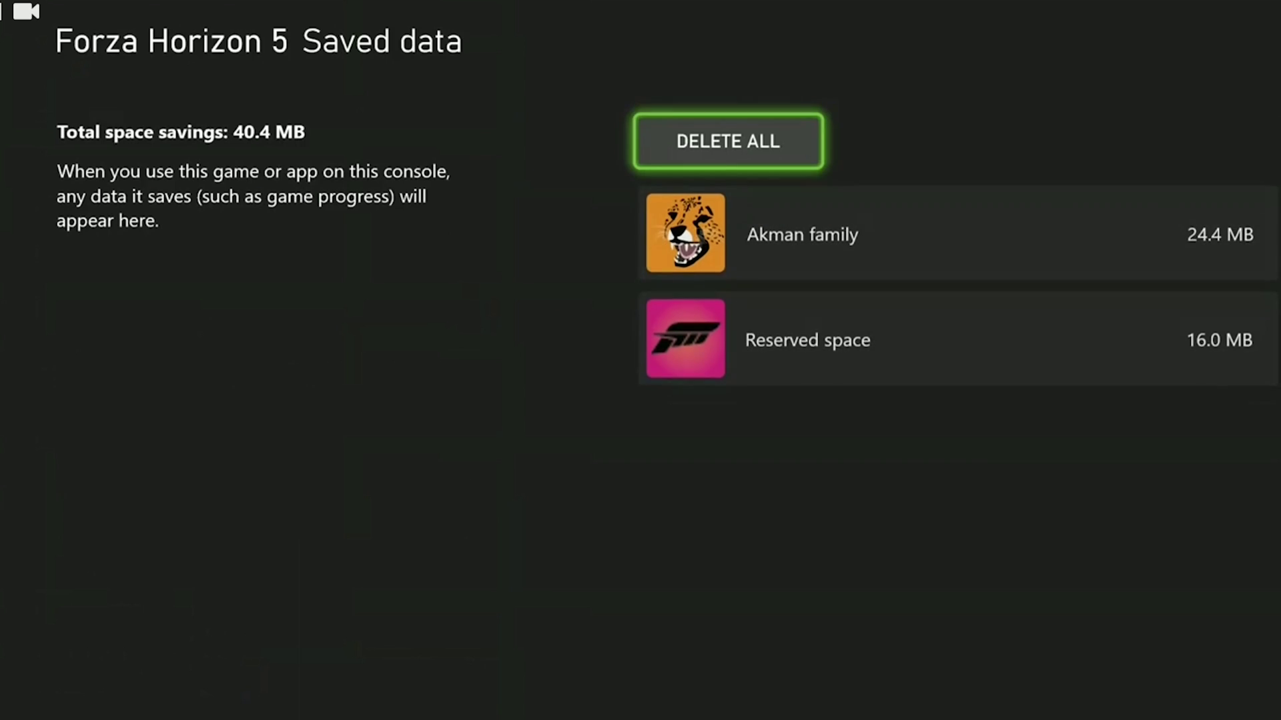
pyautogui.press('Down')
pyautogui.press('Return')
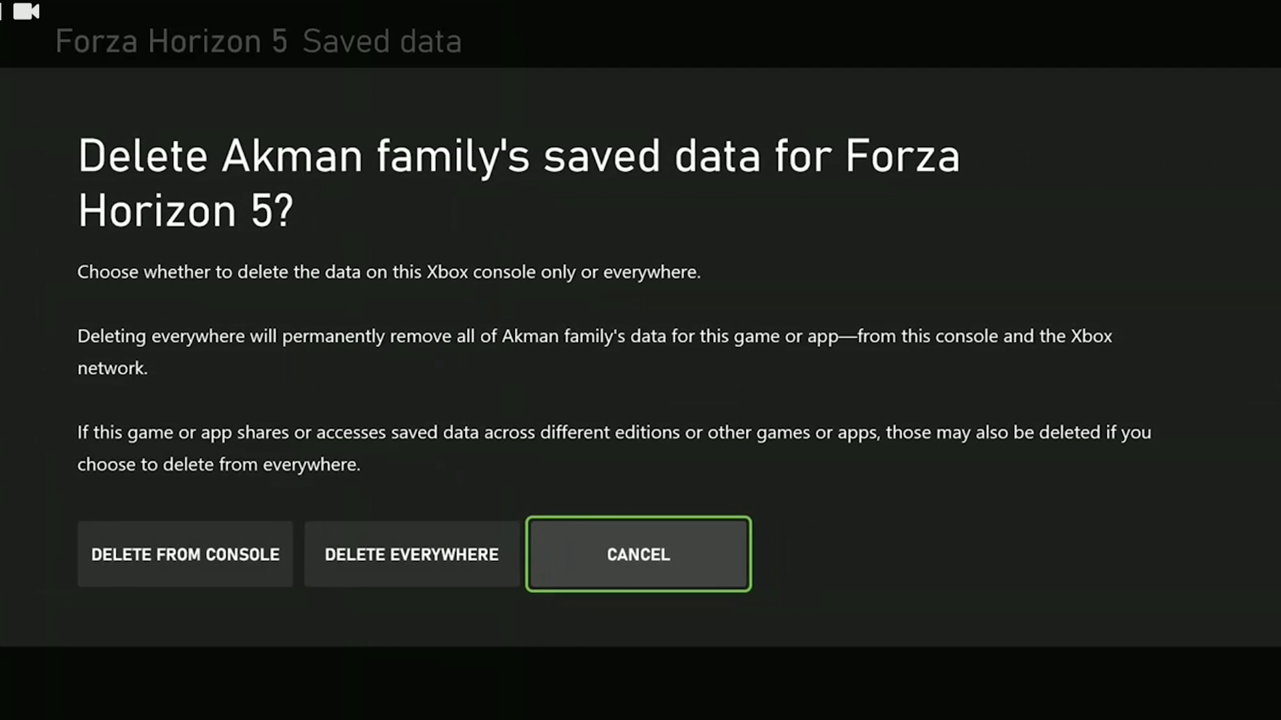
pyautogui.press('Left')
pyautogui.press('Left')
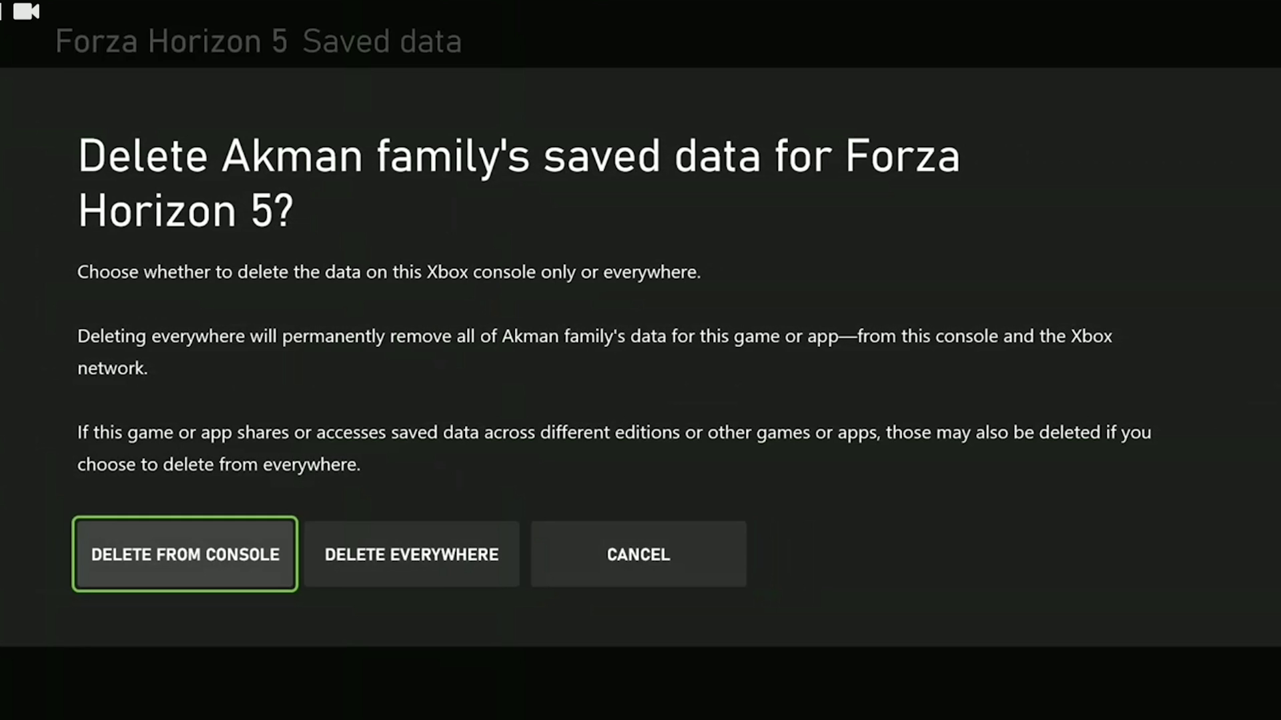
pyautogui.press('Return')
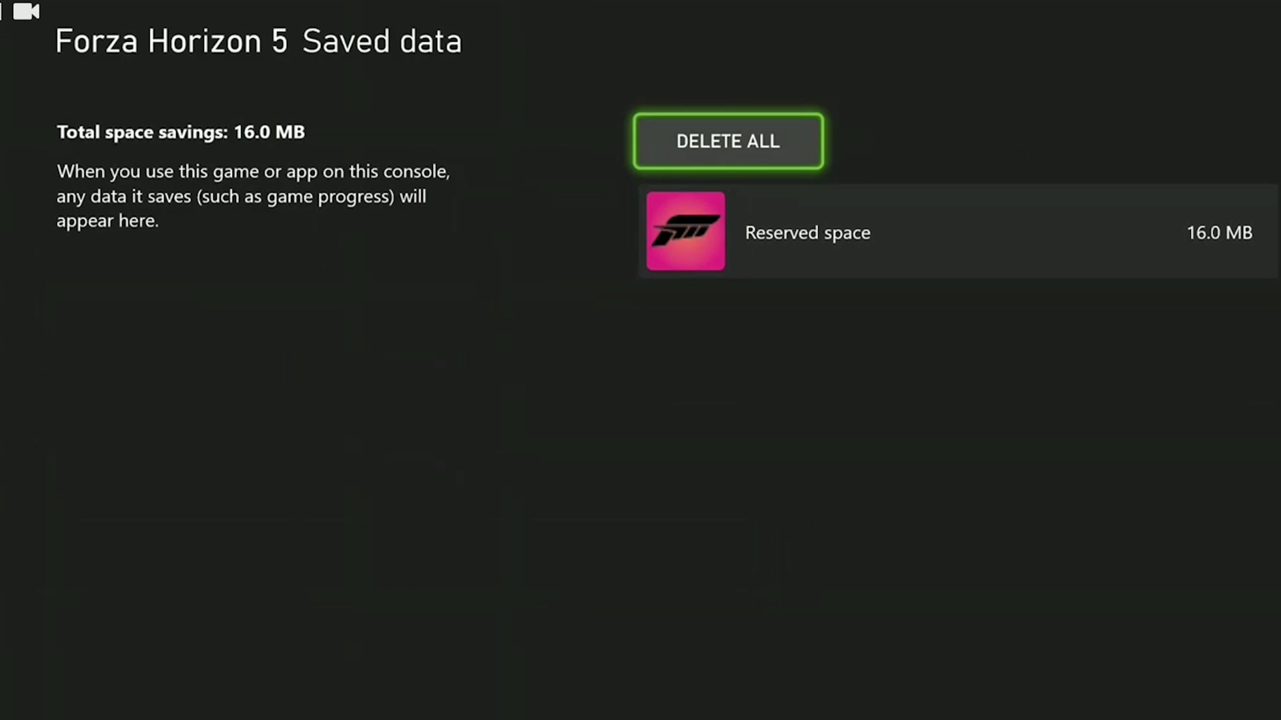
# Leave the Forza Horizon 5 saved data page and open the console's Settings.
pyautogui.press('super')
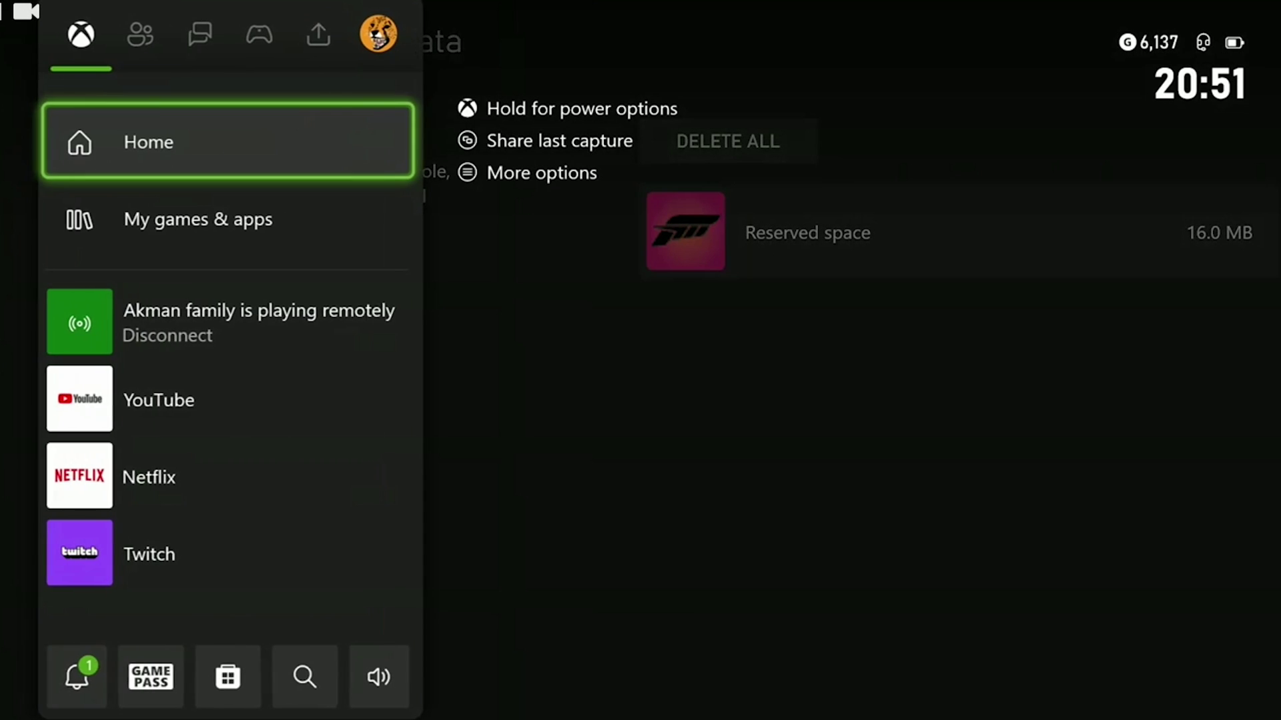
pyautogui.press('Right')
pyautogui.press('Right')
pyautogui.press('Right')
pyautogui.press('Right')
pyautogui.press('Right')
pyautogui.press('Down')
pyautogui.press('Down')
pyautogui.press('Down')
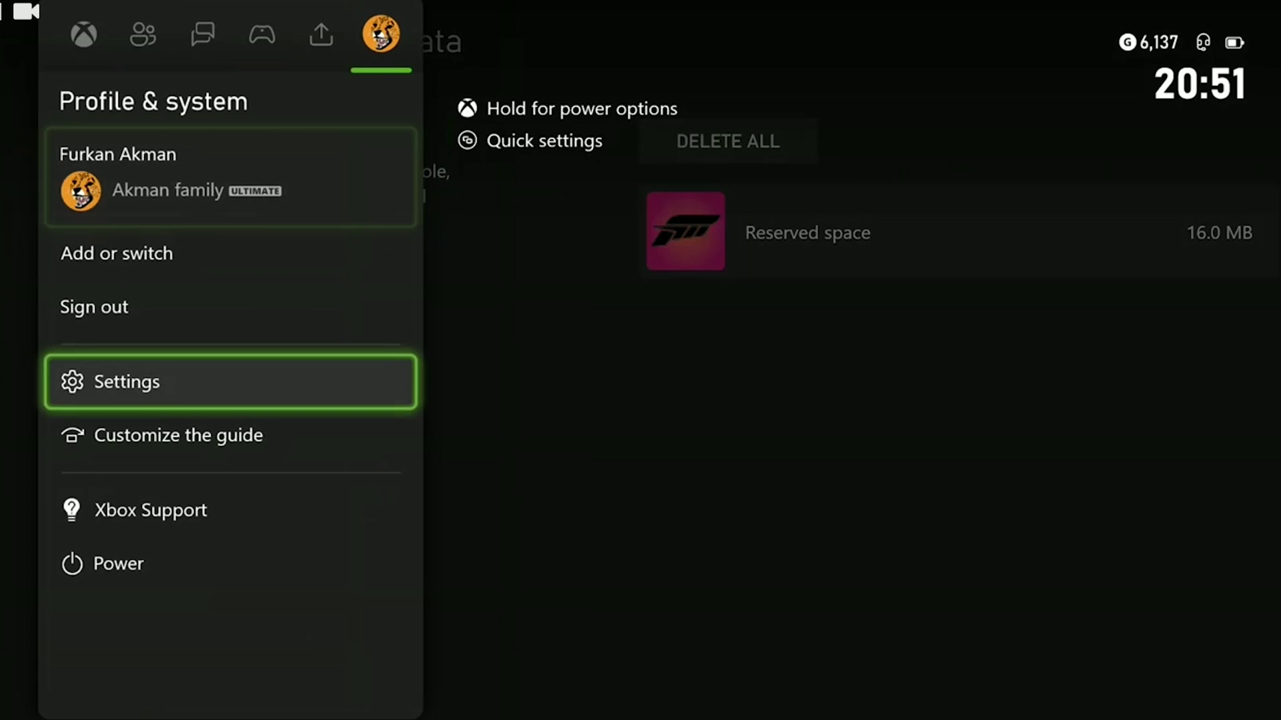
pyautogui.press('Return')
# Open the Blu-ray settings under Devices & connections.
pyautogui.press('Down')
pyautogui.press('Down')
pyautogui.press('Down')
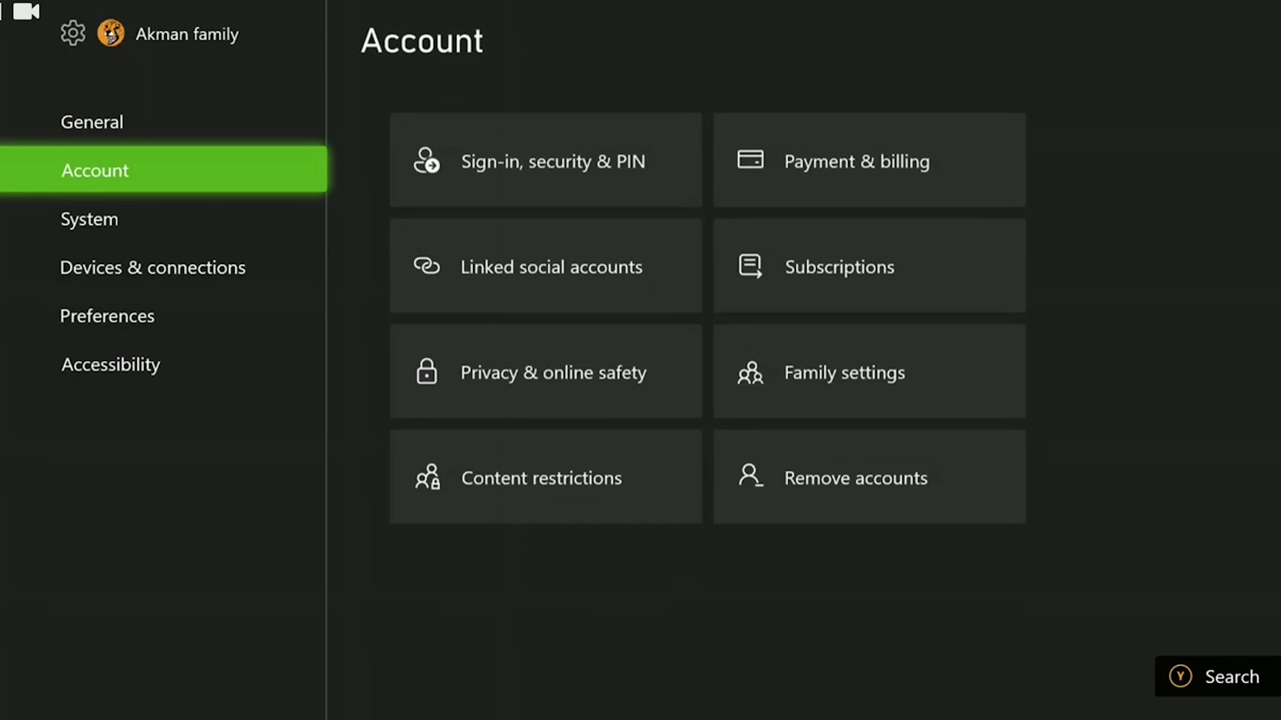
pyautogui.press('Right')
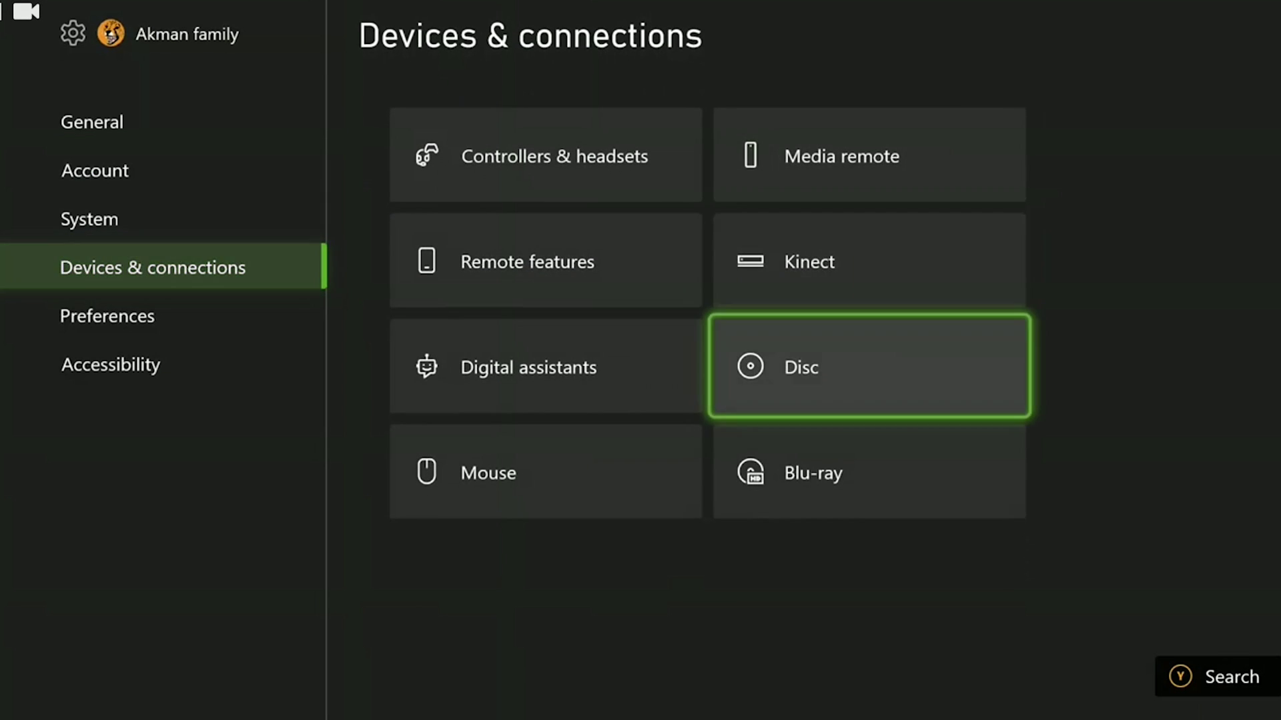
pyautogui.press('Down')
pyautogui.press('Return')
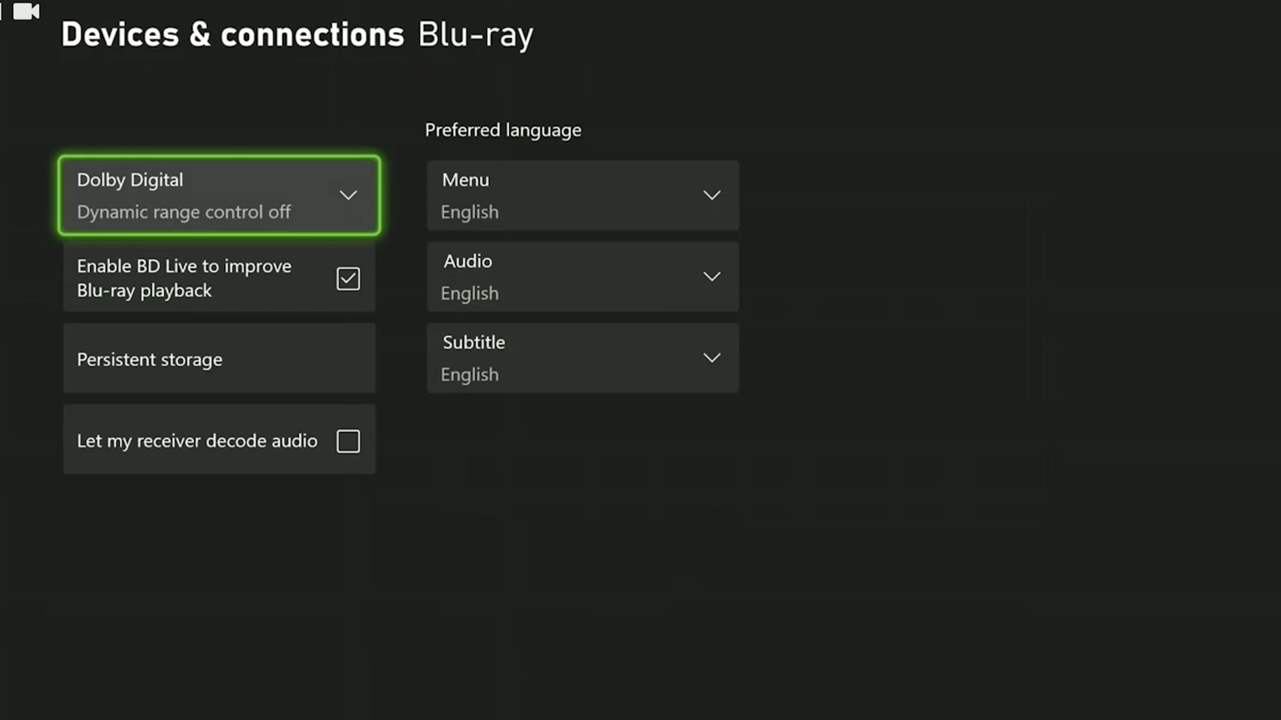
# Clear the persistent storage used for Blu-ray content.
pyautogui.press('Down')
pyautogui.press('Down')
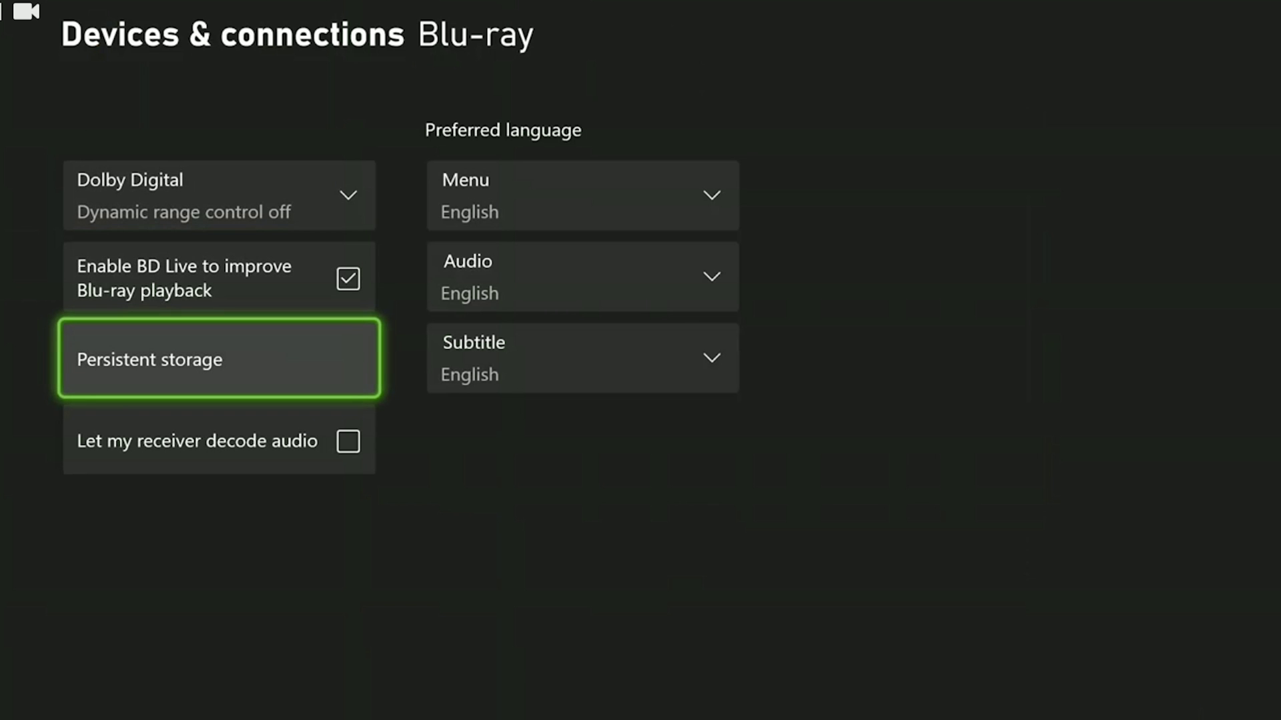
pyautogui.press('Return')
pyautogui.press('Left')
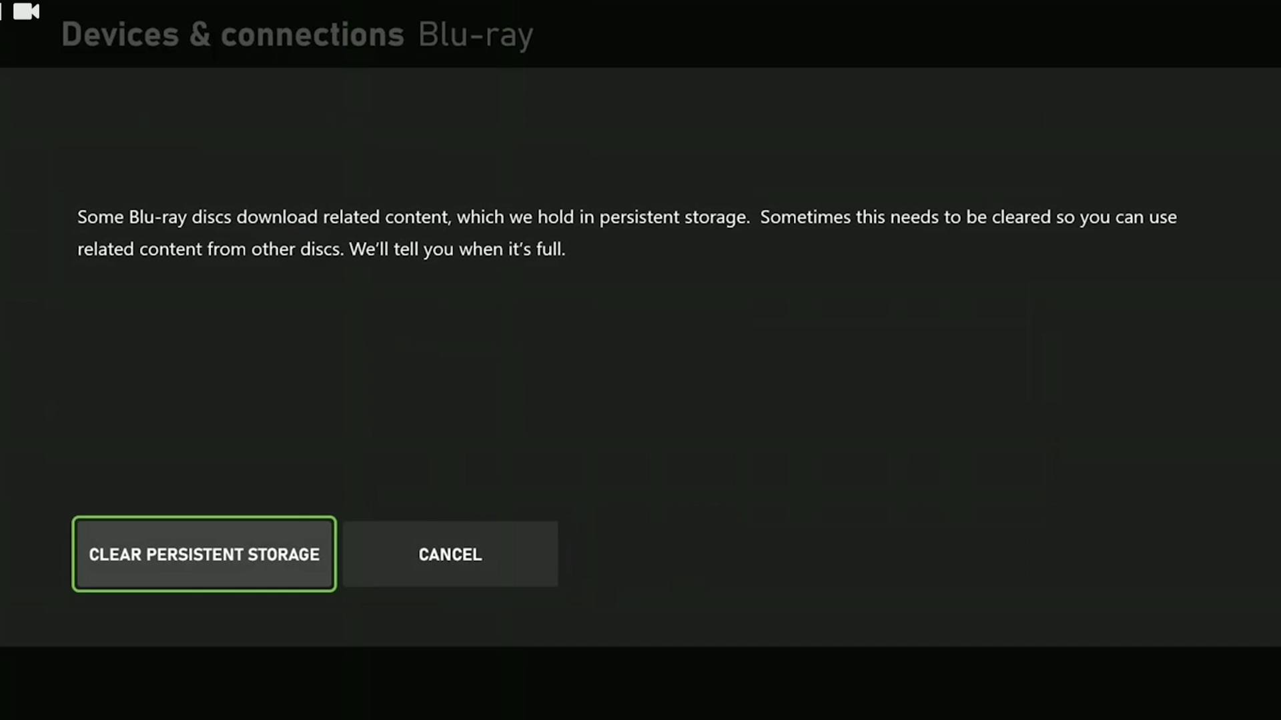
pyautogui.press('Return')
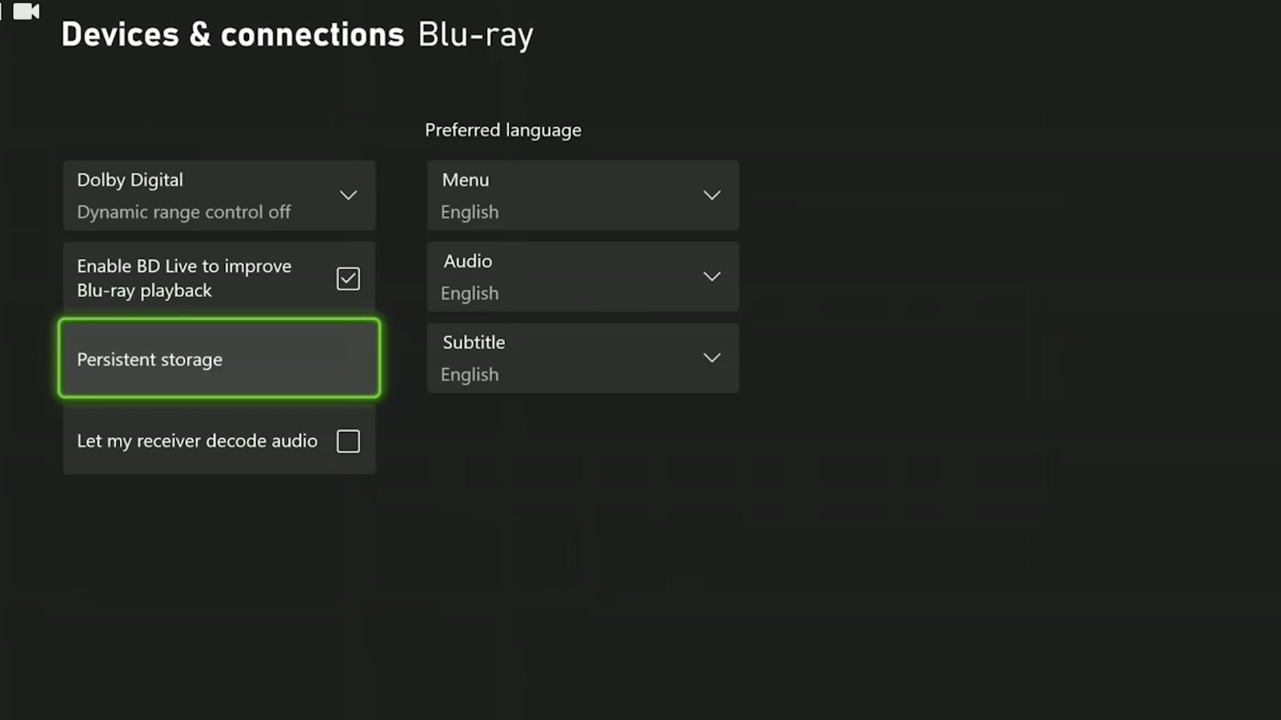
# Leave the Blu-ray settings and open the advanced network settings from the General settings.
pyautogui.press('Escape')
pyautogui.press('Left')
pyautogui.press('Left')
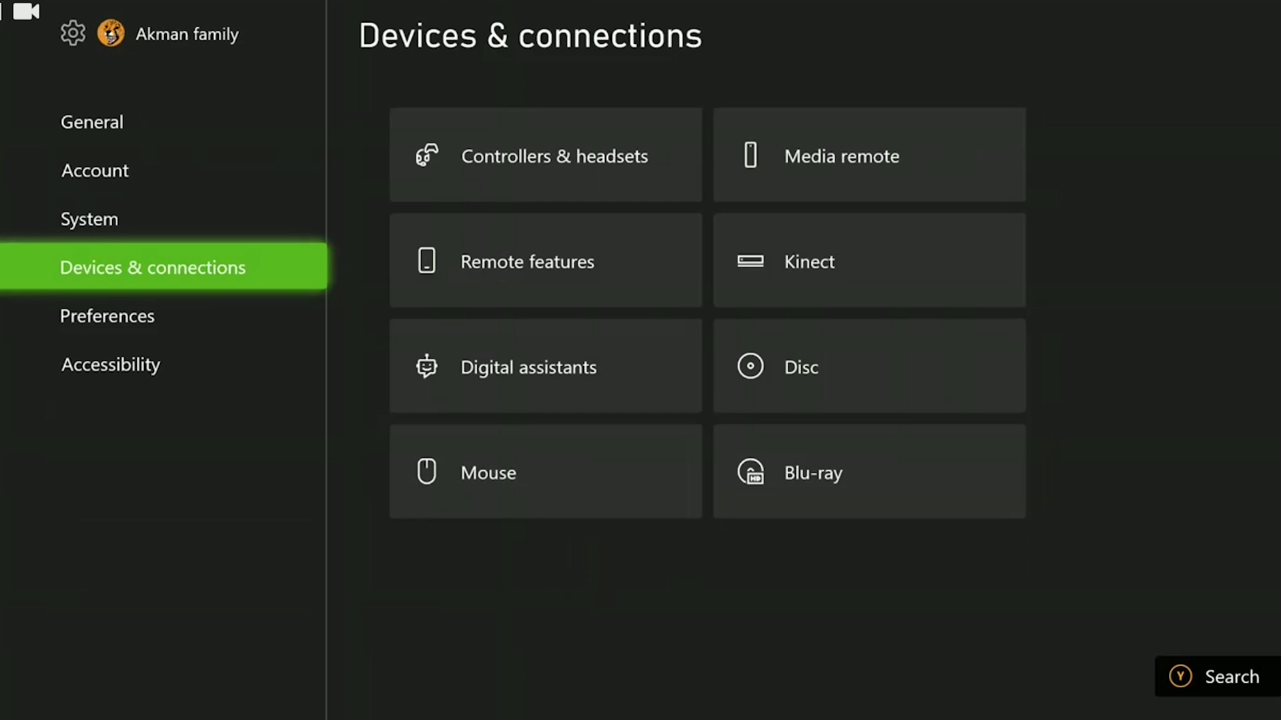
pyautogui.press('Up')
pyautogui.press('Up')
pyautogui.press('Up')
pyautogui.press('Right')
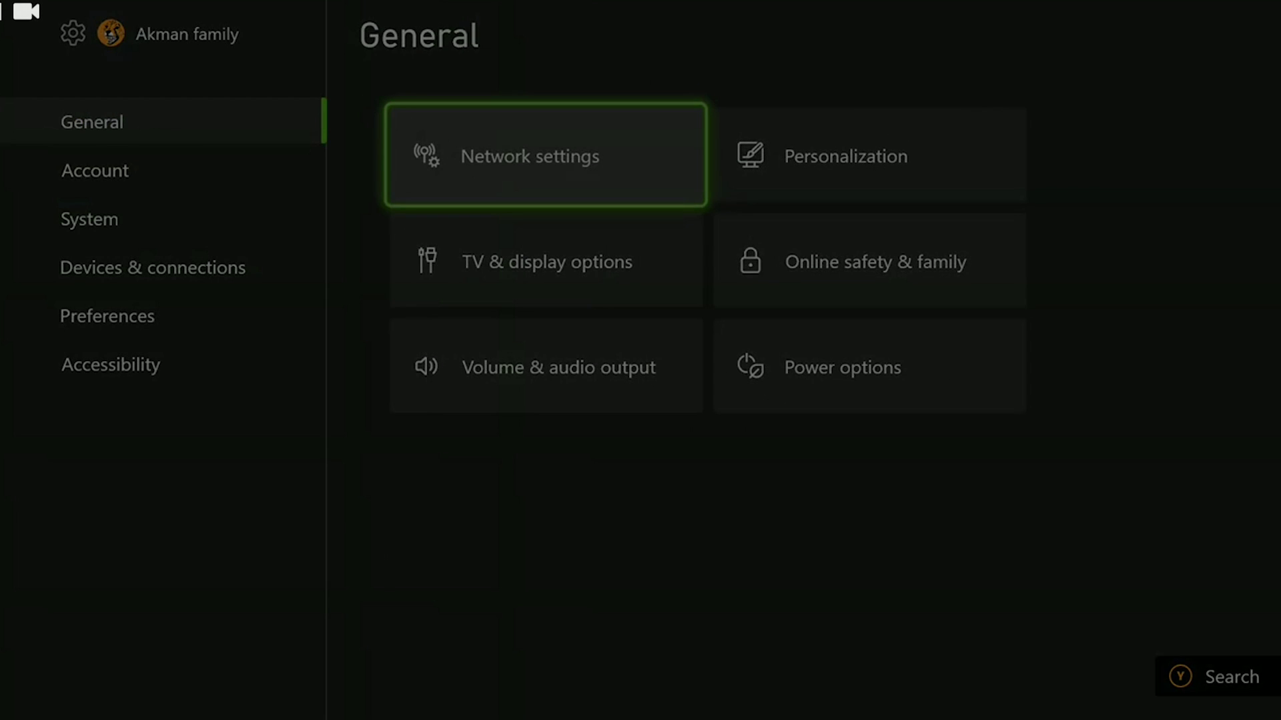
pyautogui.press('Right')
pyautogui.press('Down')
pyautogui.press('Down')
pyautogui.press('Down')
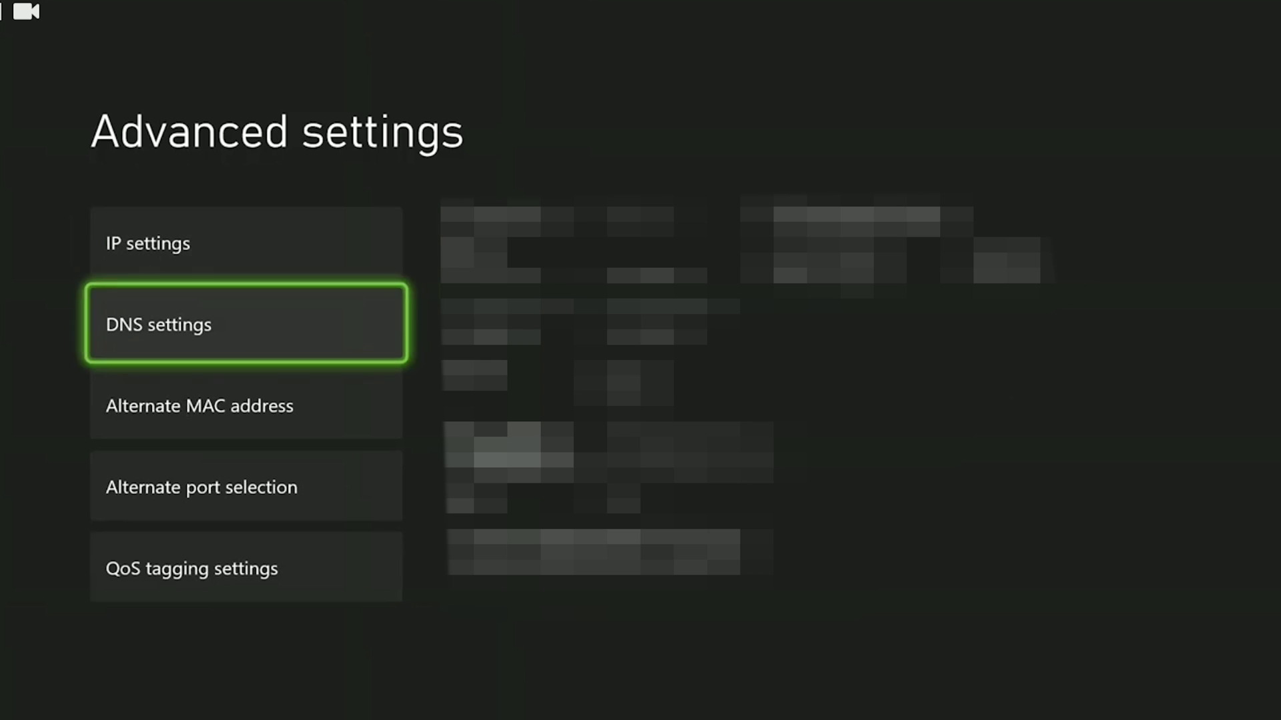
# Change the alternate MAC address setting and restart the console to apply it.
pyautogui.press('Down')
pyautogui.press('Return')
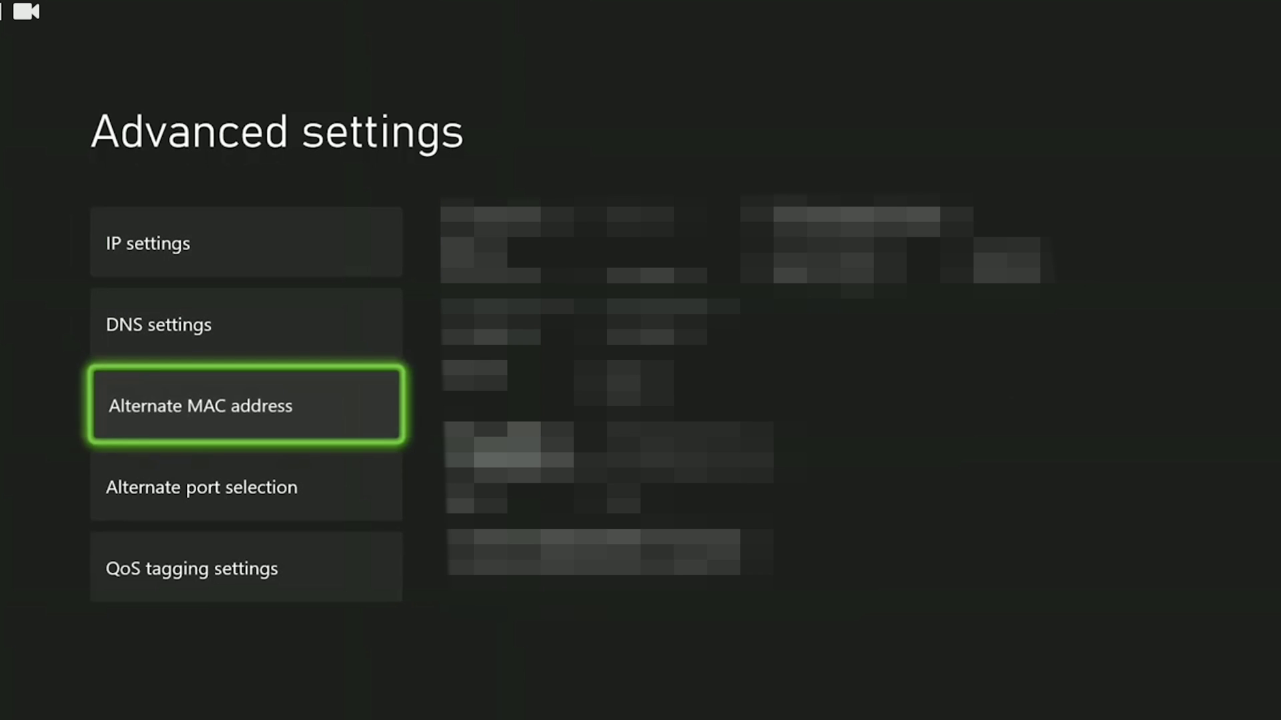
pyautogui.press('Return')
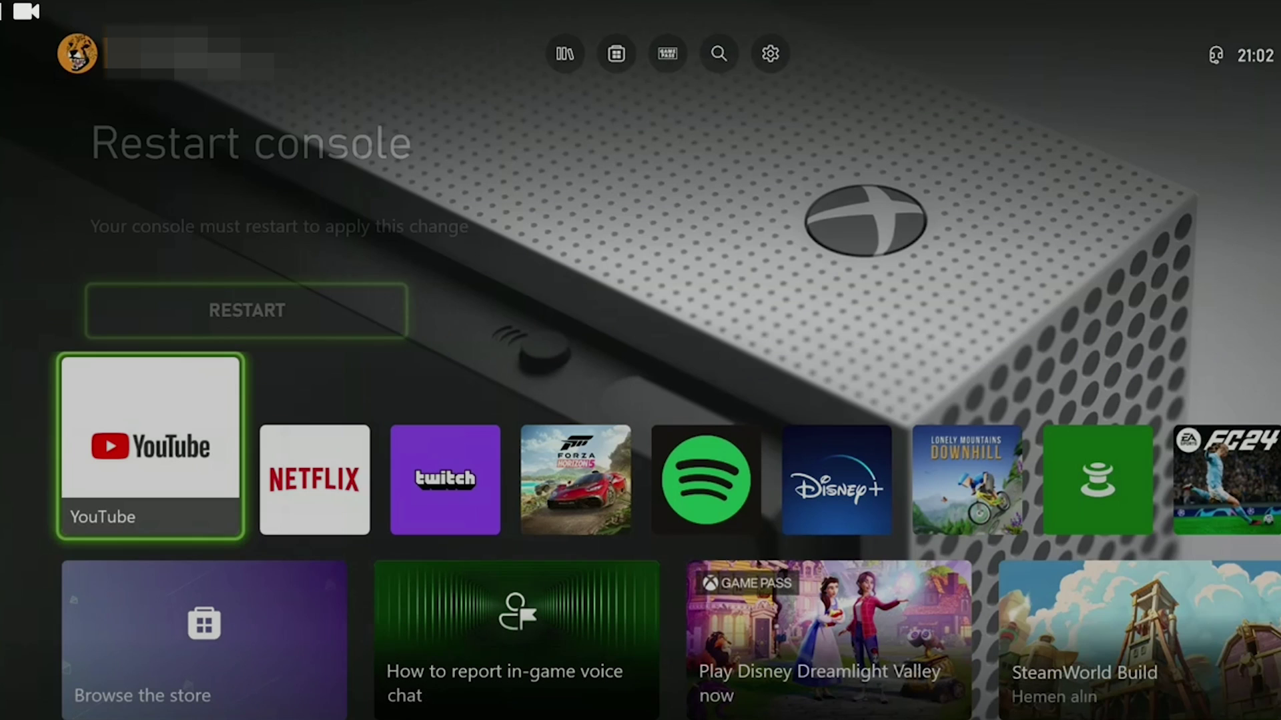
# Open Remove accounts in the Account settings and remove the signed-in profile from this console.
pyautogui.press('super')
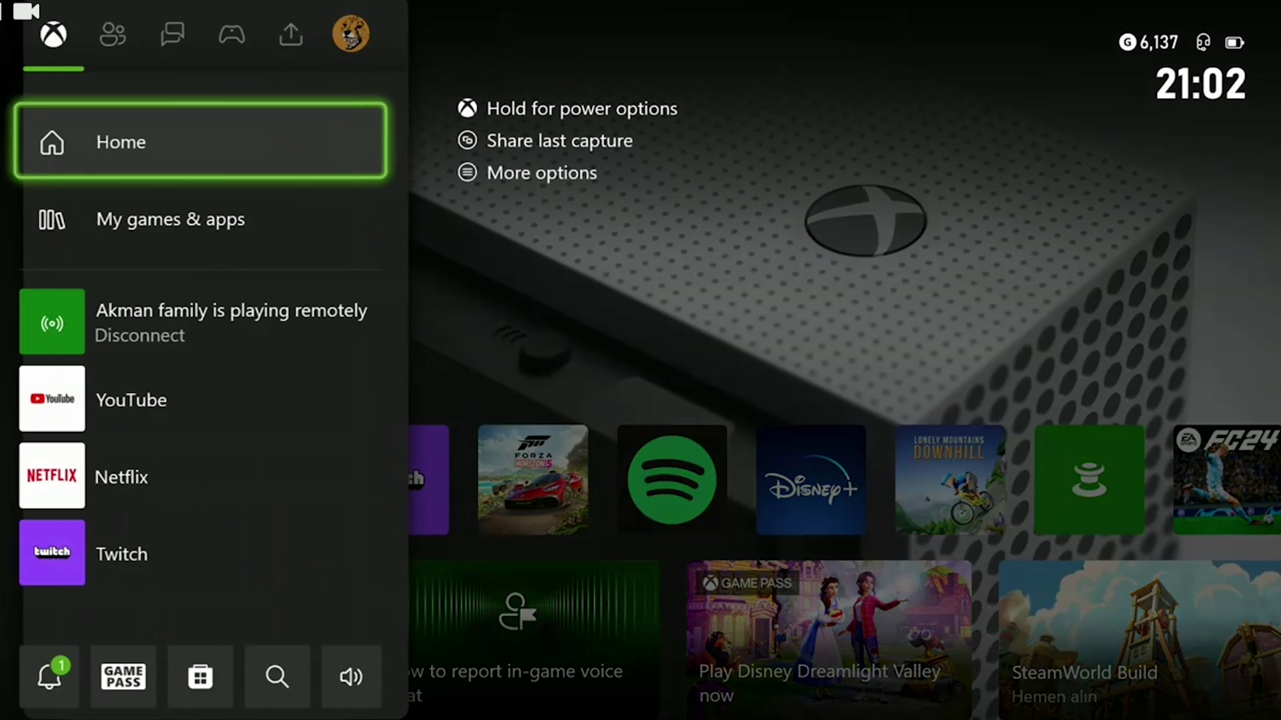
pyautogui.press('Right')
pyautogui.press('Right')
pyautogui.press('Right')
pyautogui.press('Right')
pyautogui.press('Right')
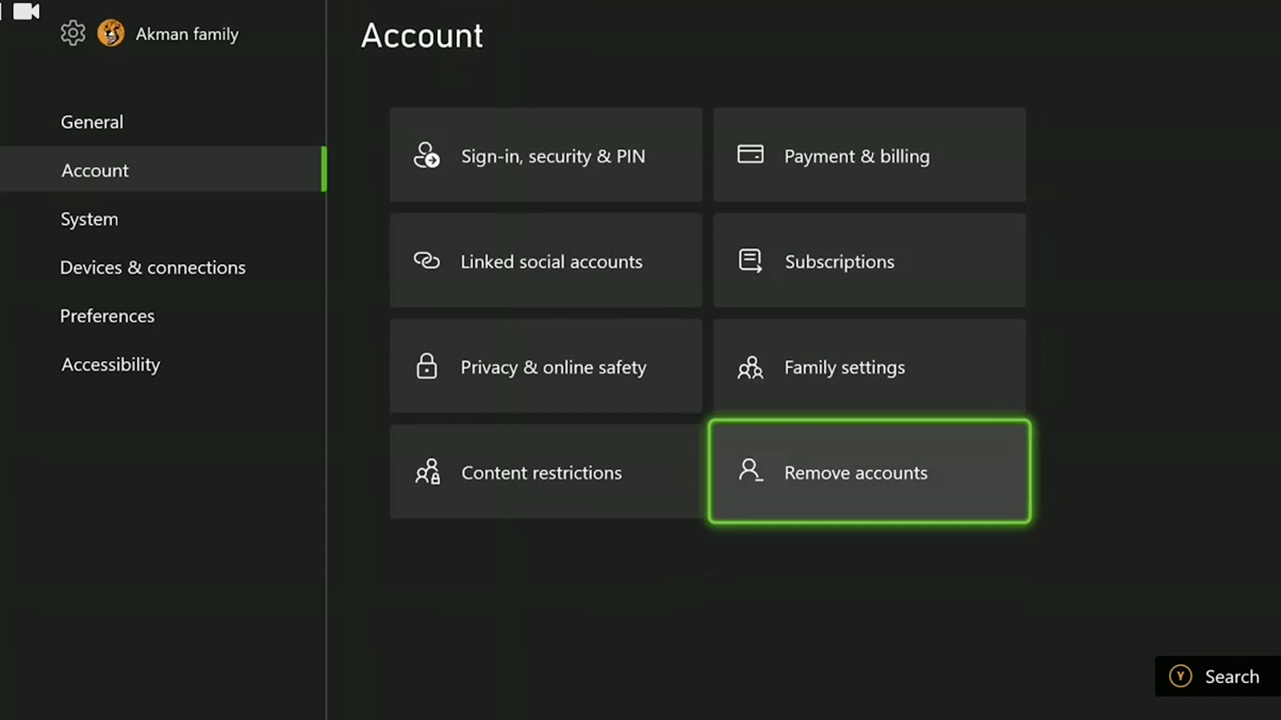
pyautogui.press('Return')
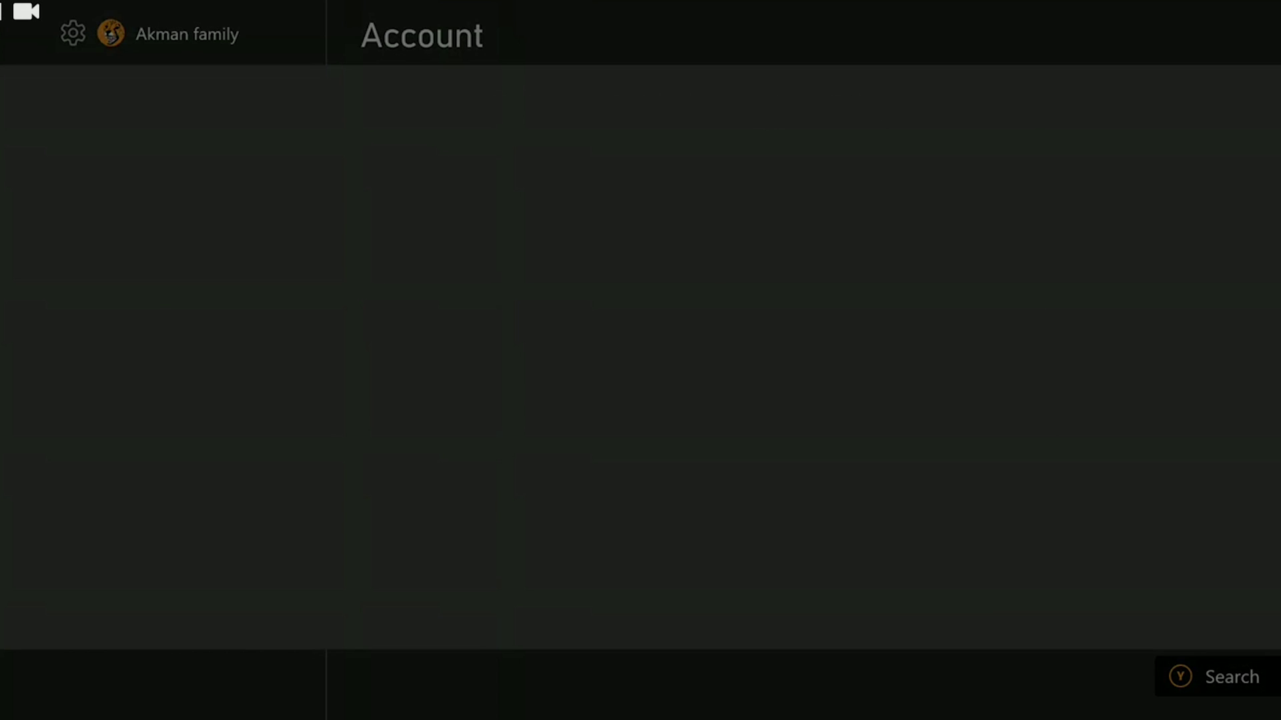
pyautogui.press('Return')
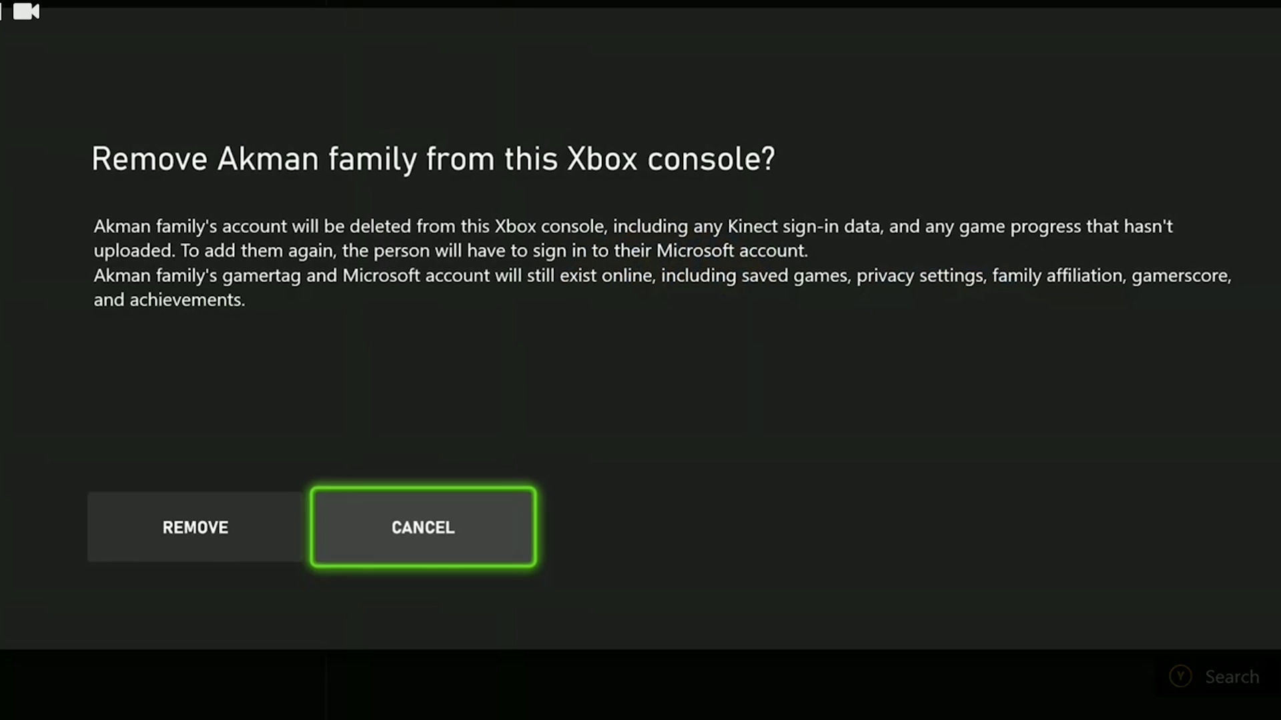
pyautogui.press('Left')
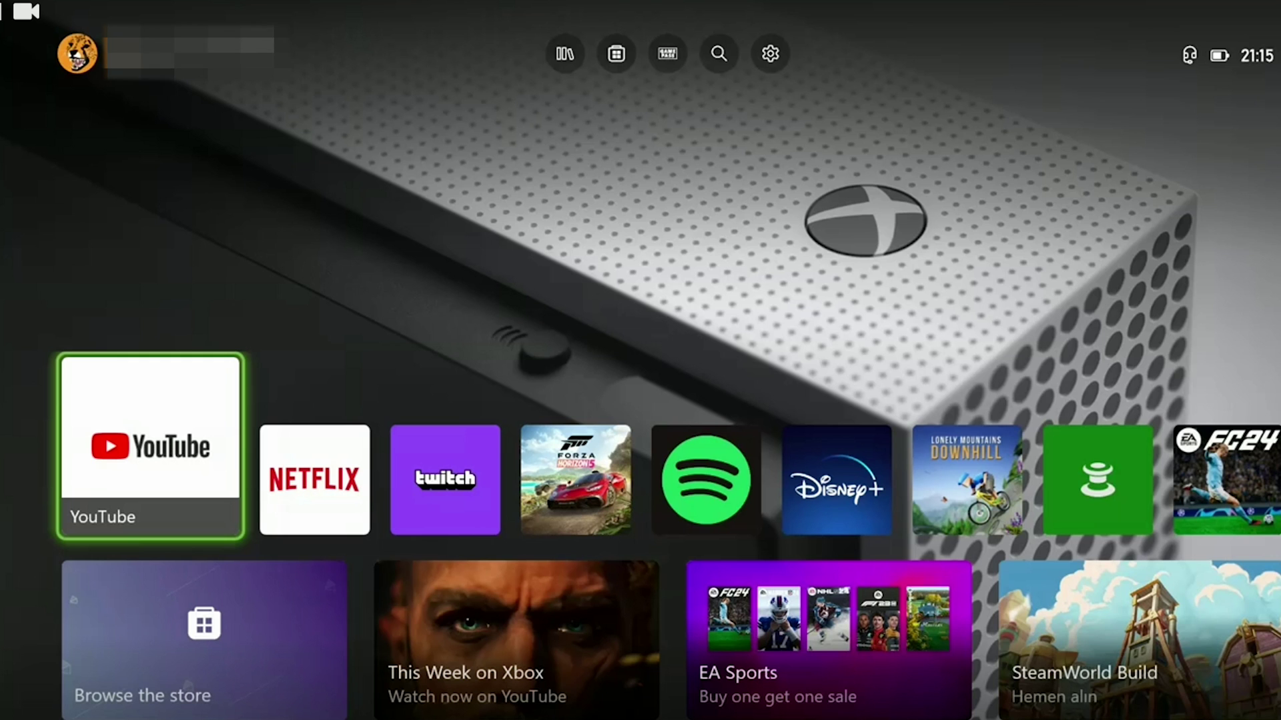
# Open the console settings from the Profile & system section of the guide.
pyautogui.press('super')
pyautogui.press('Tab')
pyautogui.press('Tab')
pyautogui.press('Tab')
pyautogui.press('Tab')
pyautogui.press('Tab')
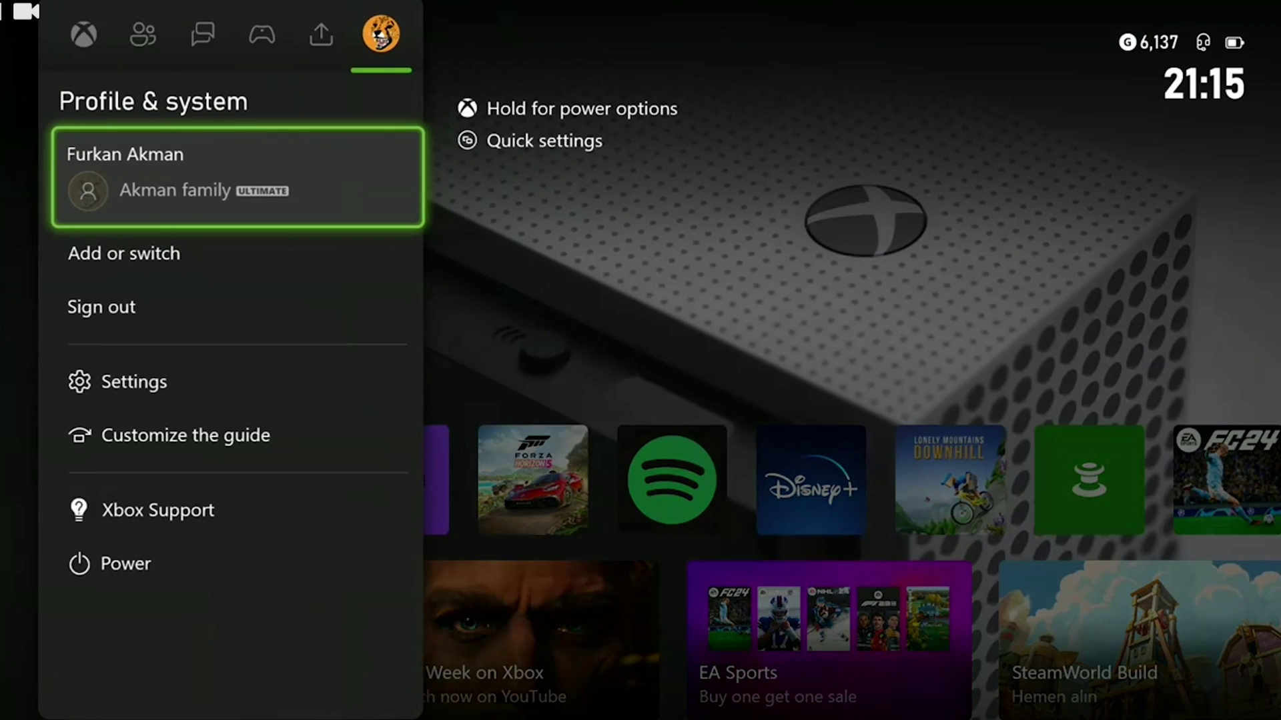
pyautogui.press('Down')
pyautogui.press('Down')
pyautogui.press('Down')
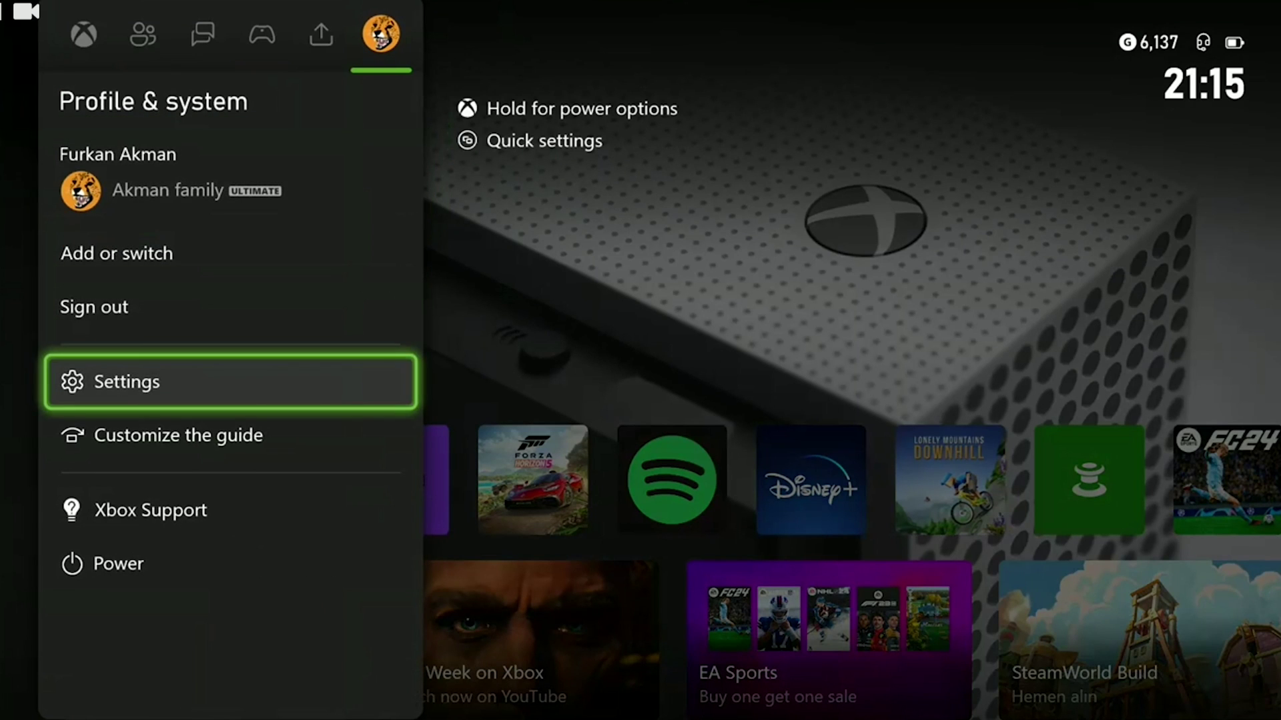
pyautogui.press('Return')
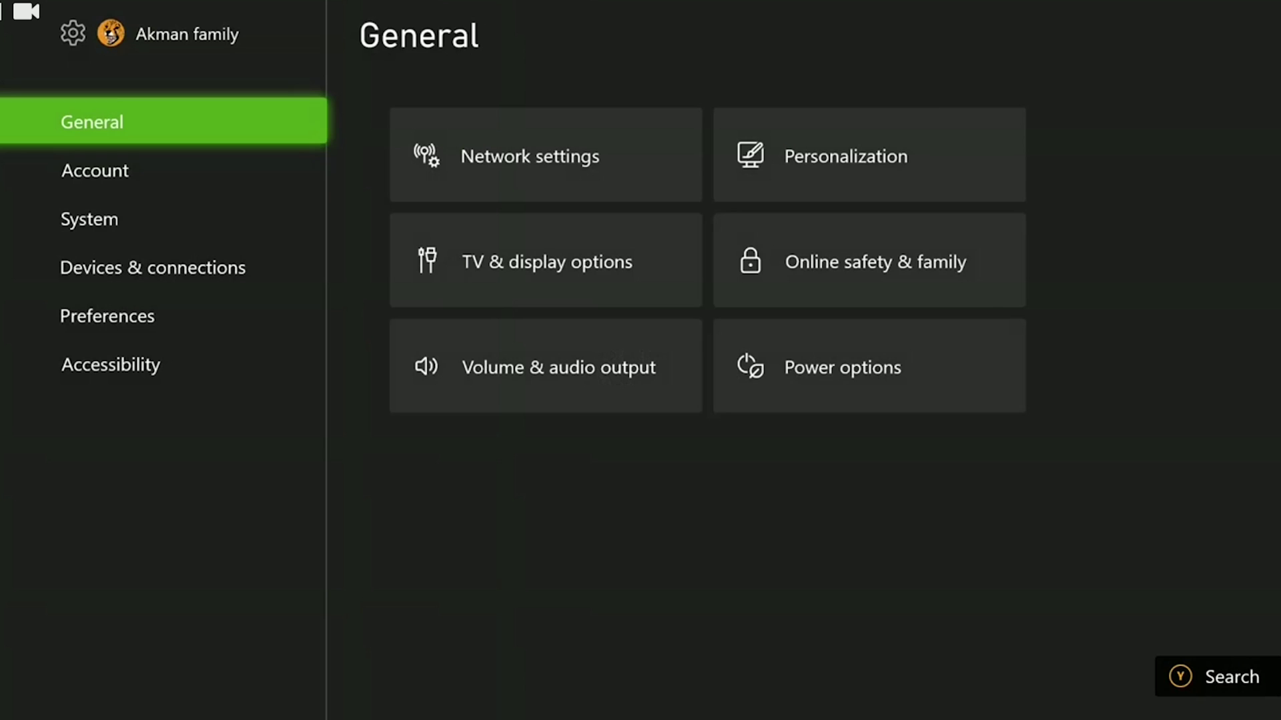
# Open the Reset console choices from Console info in the System settings and highlight Reset and keep my games & apps.
pyautogui.press('Down')
pyautogui.press('Down')
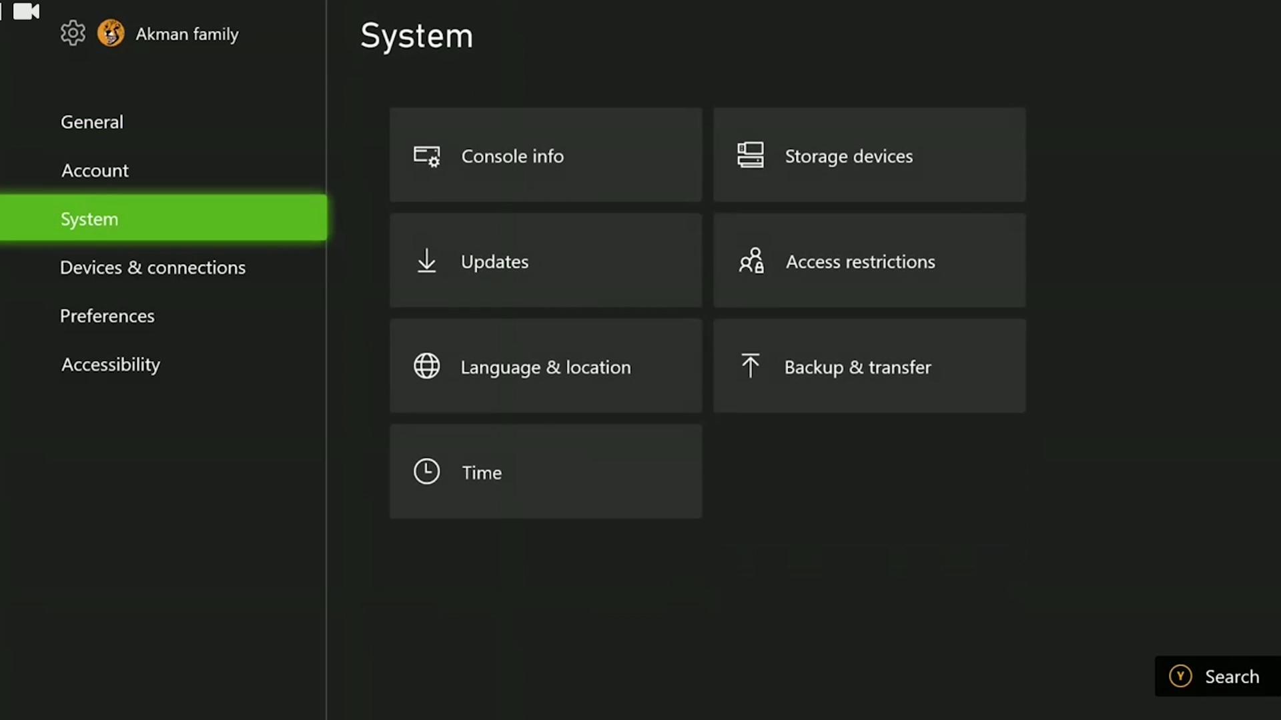
pyautogui.press('Right')
pyautogui.press('Return')
pyautogui.press('Down')
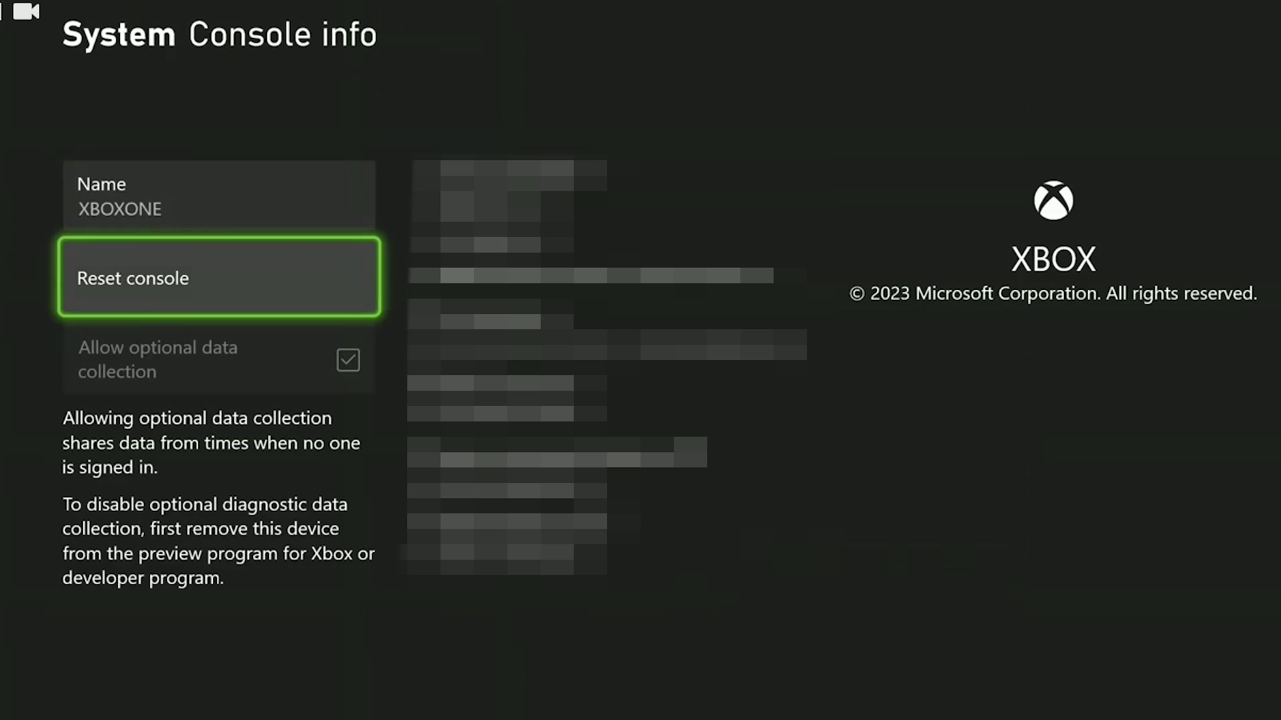
pyautogui.press('Return')
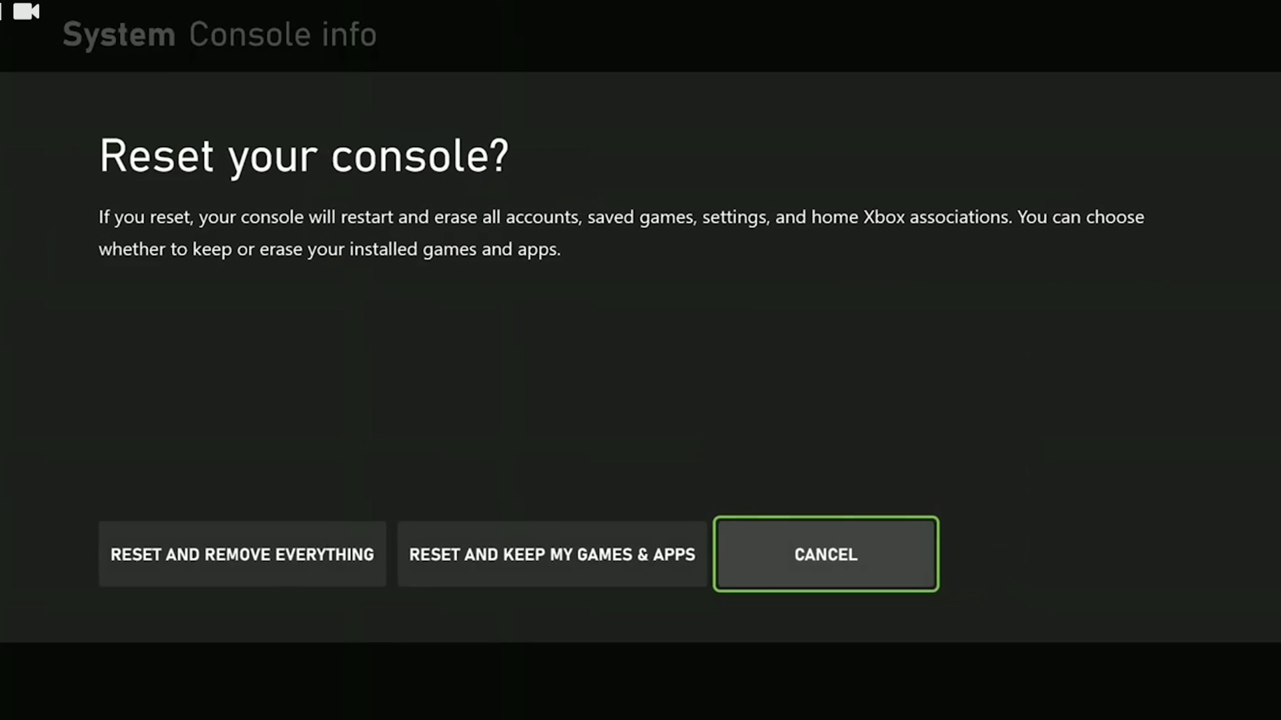
pyautogui.press('Left')
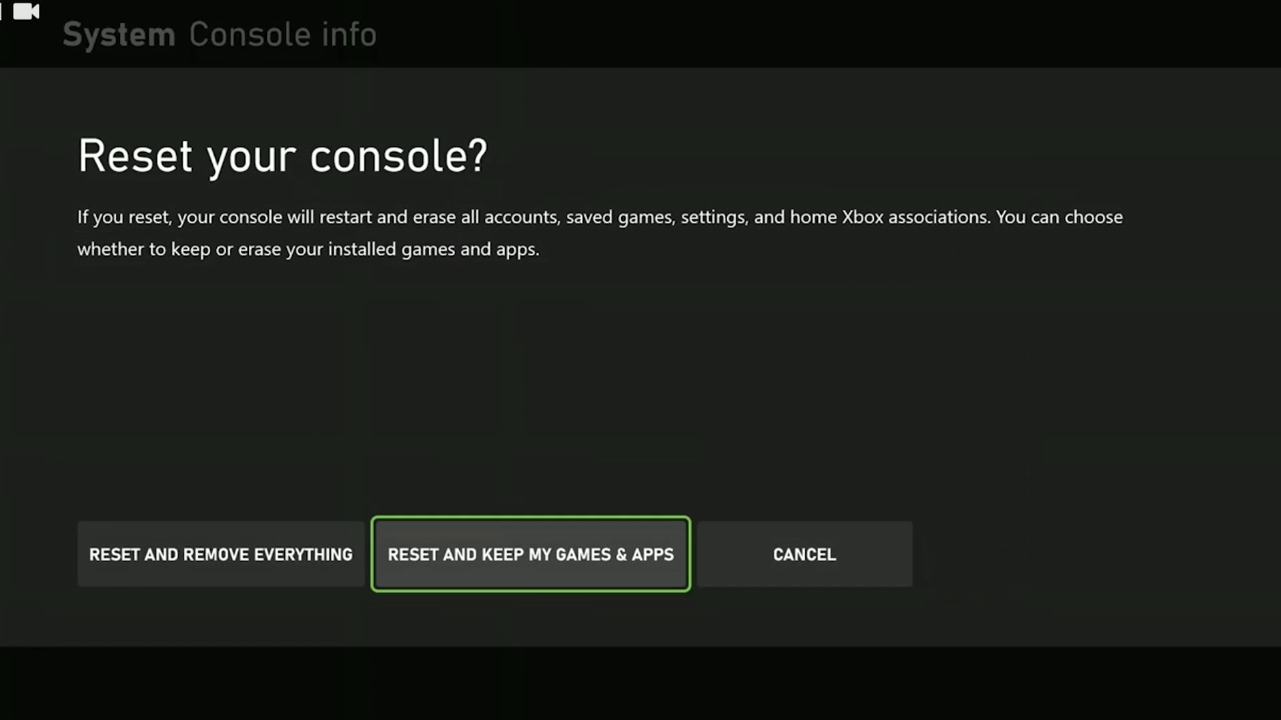